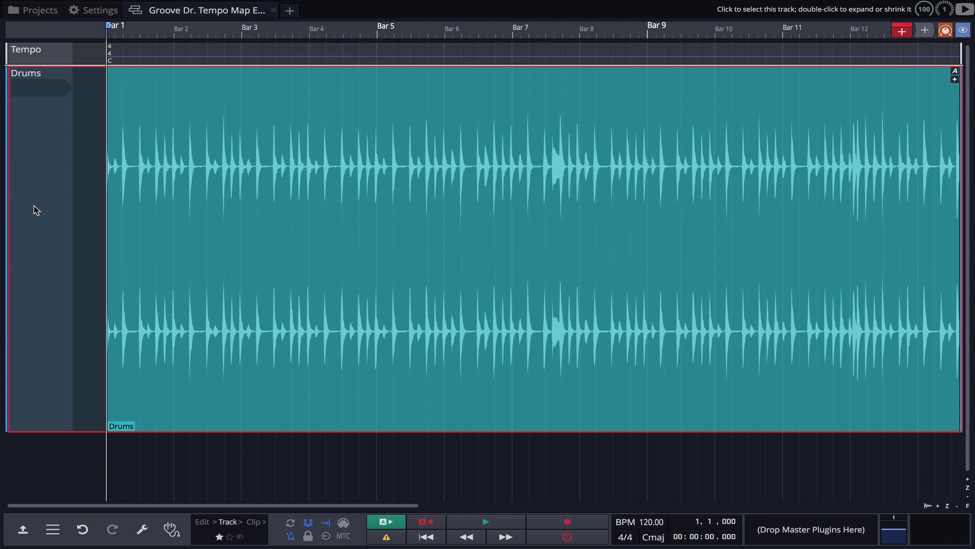
# - Play the Drums track from bar 1 to hear its timing against the grid, and stop playback
pyautogui.press('space')
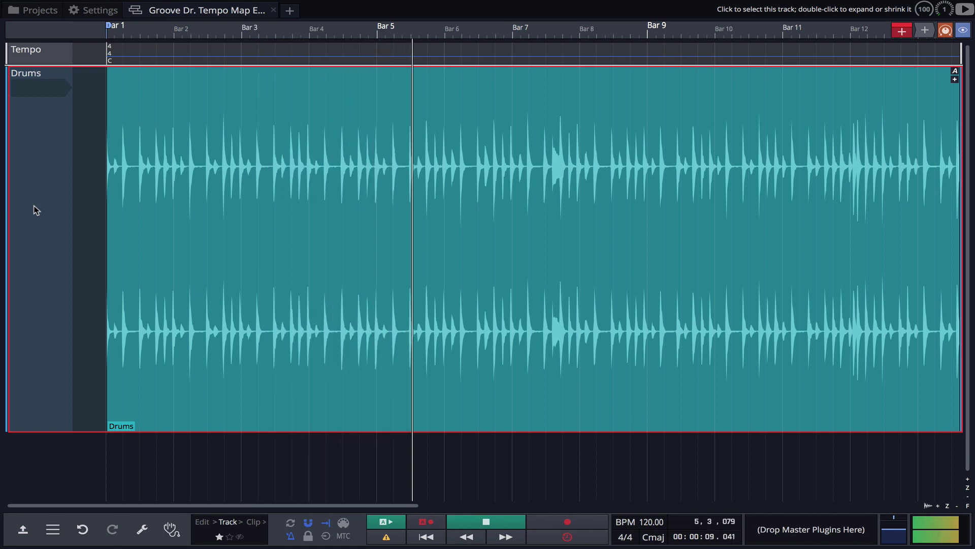
pyautogui.press('space')
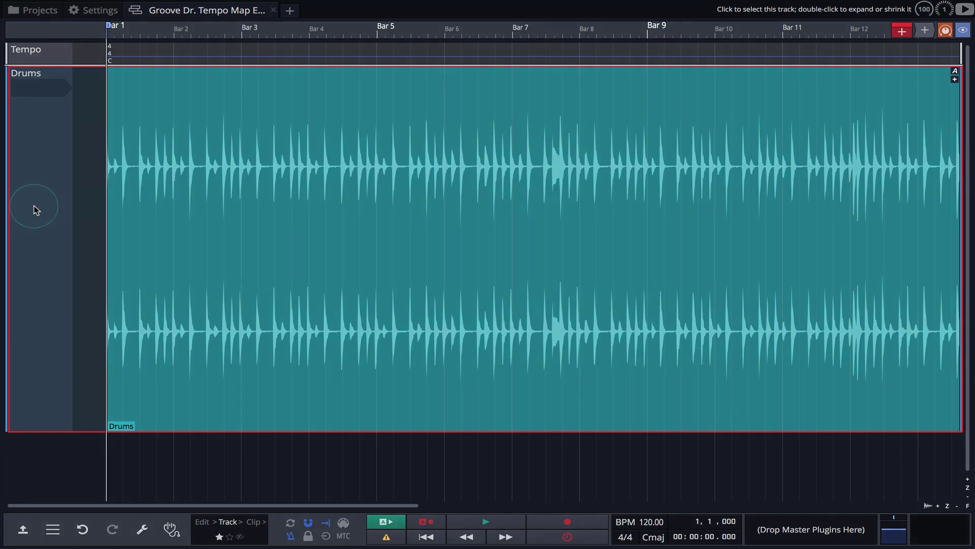
# - Select the Drums clip and capture it as the selection in Groove Doctor
pyautogui.click(202, 126)
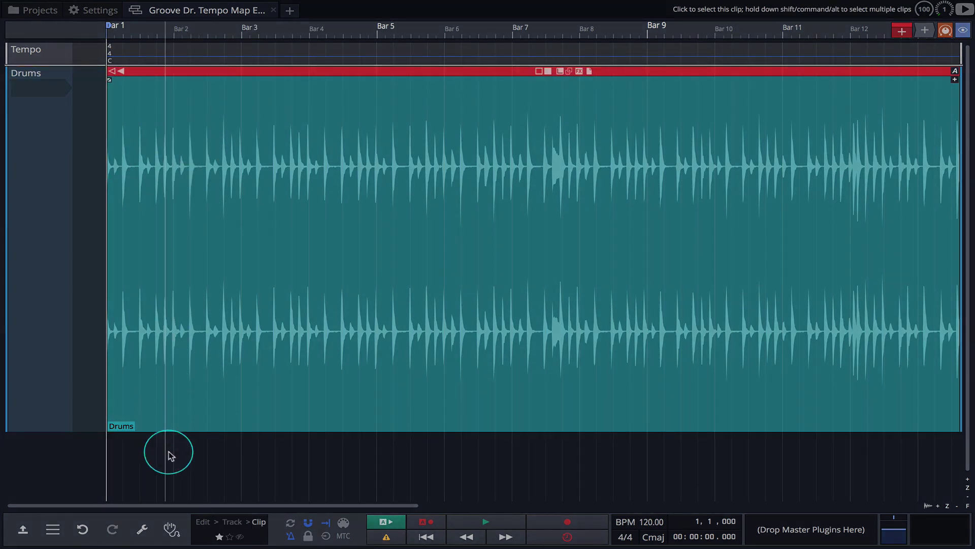
pyautogui.click(170, 530)
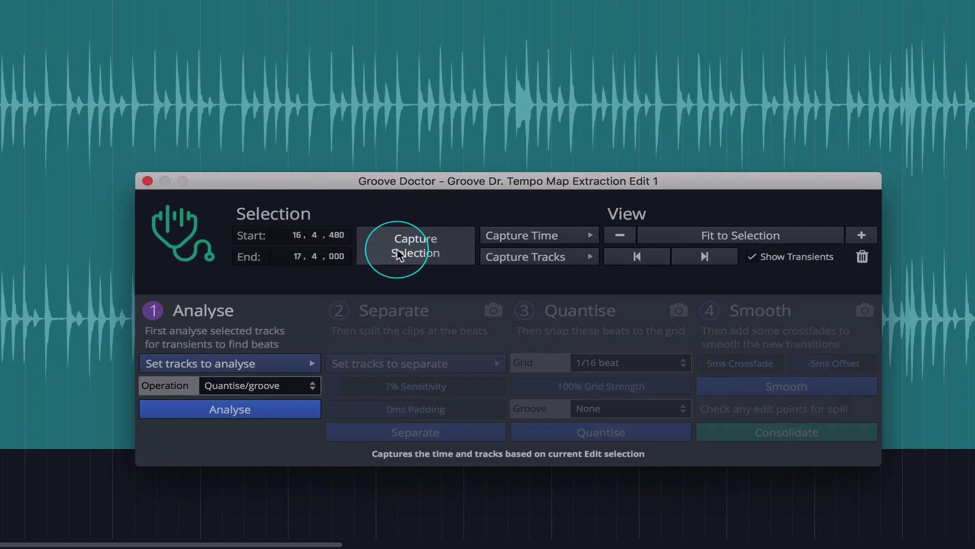
pyautogui.click(399, 254)
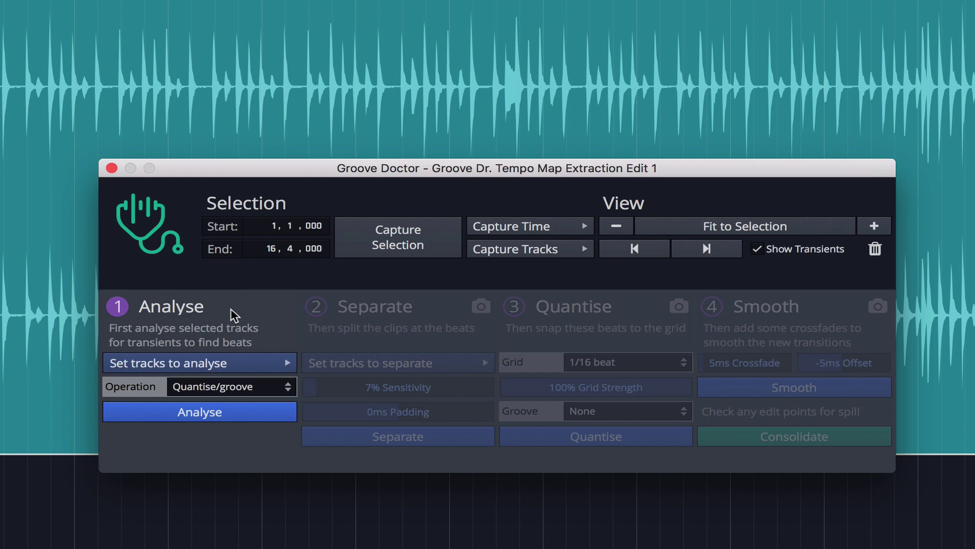
# - Set the Groove Doctor operation to Extract tempo map and analyse the Drums clip for transients
pyautogui.click(224, 386)
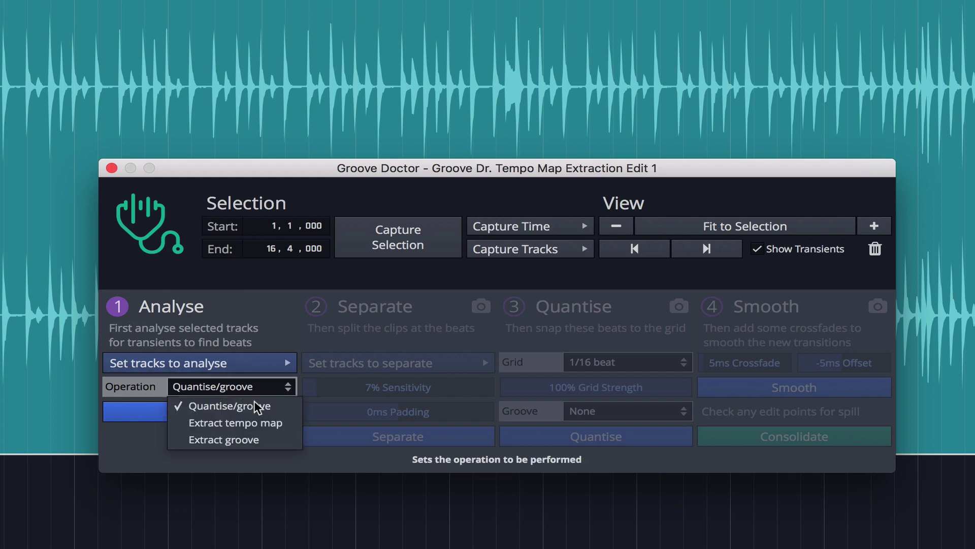
pyautogui.click(236, 424)
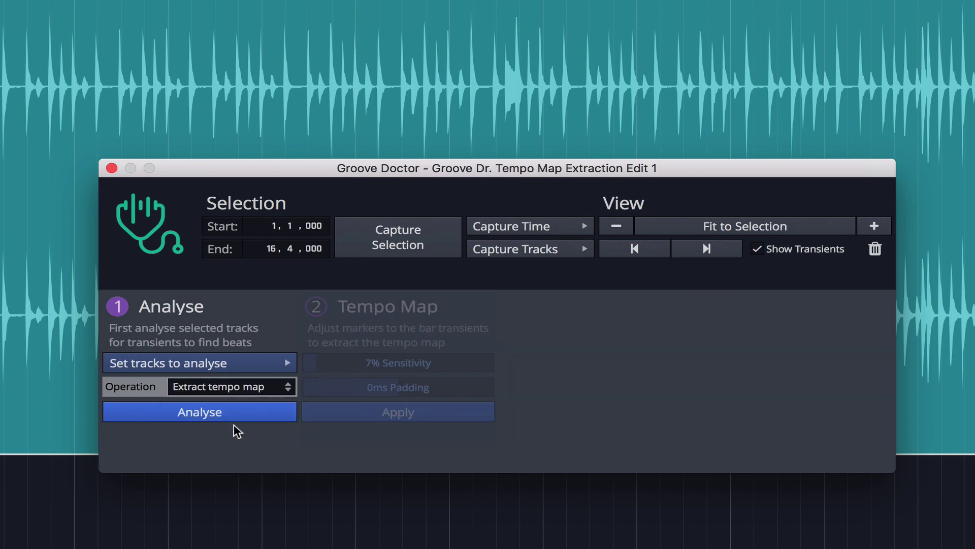
pyautogui.click(209, 412)
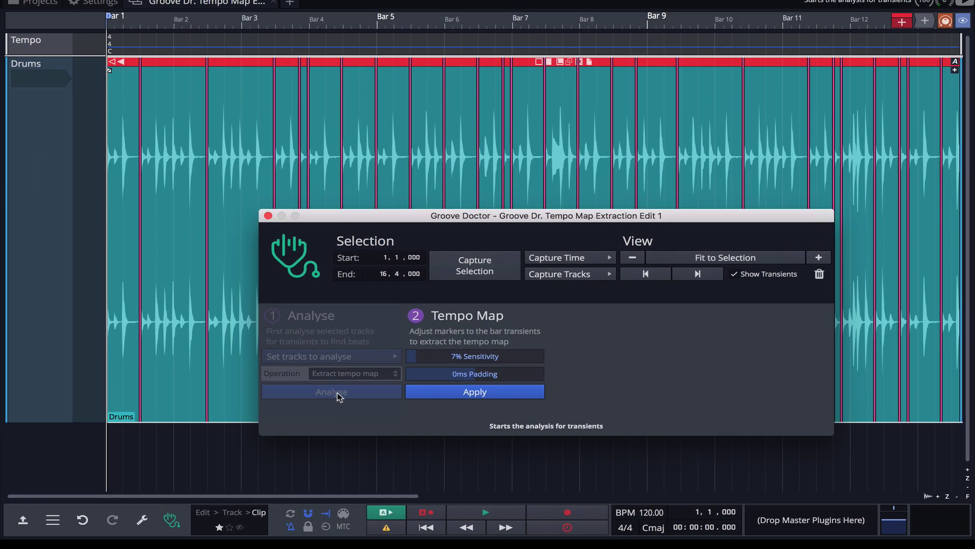
# - Set the tempo map's transient sensitivity to 9%
pyautogui.click(344, 373)
pyautogui.click(413, 357)
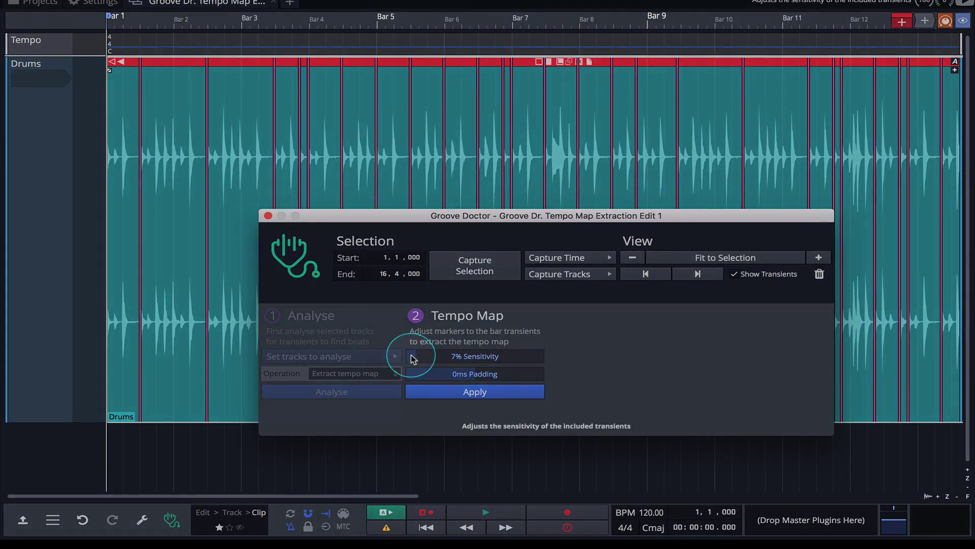
pyautogui.moveTo(413, 358); pyautogui.dragTo(418, 358)
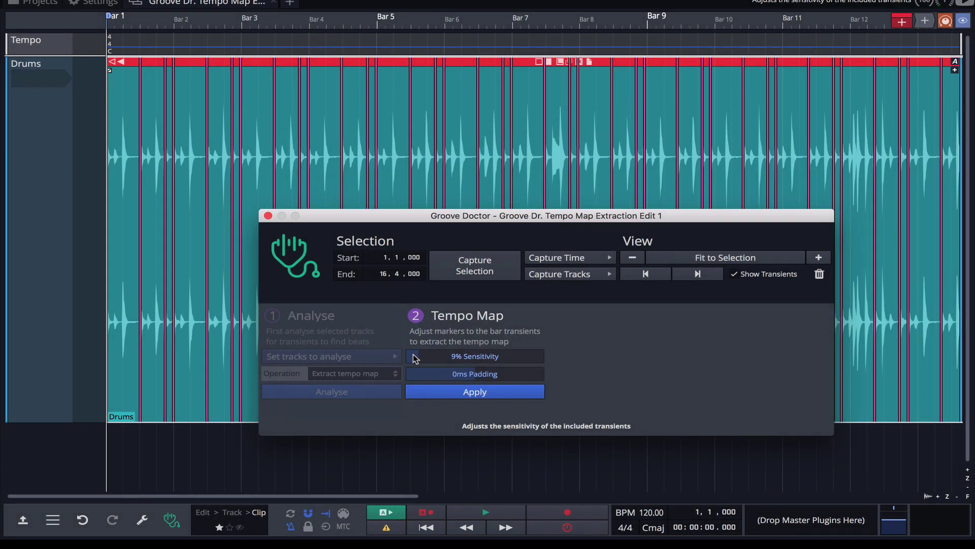
# - Remove the extra transient markers along the whole Drums clip, keeping only the marker at each bar's first hit
pyautogui.scroll(10, 132, 236)
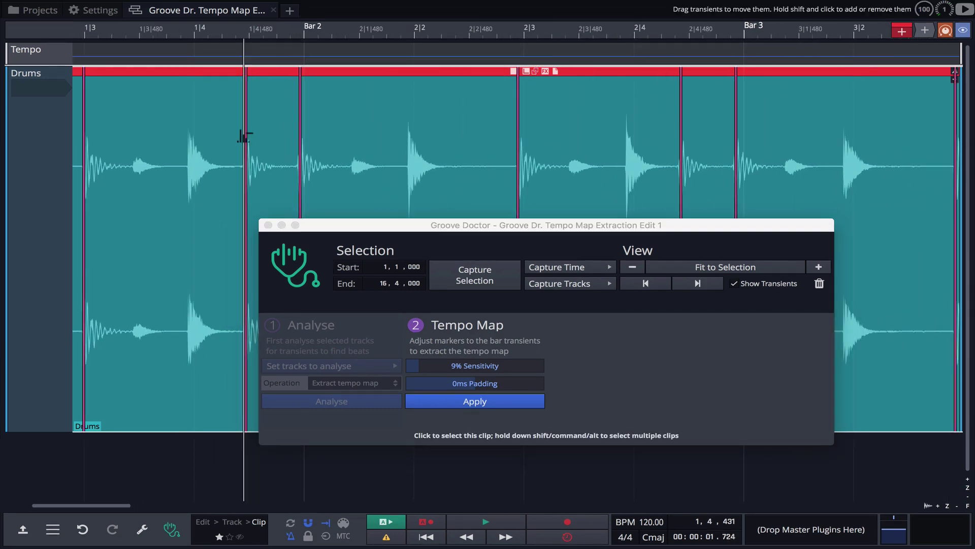
pyautogui.keyDown('shift'); pyautogui.click(246, 136); pyautogui.keyUp('shift')
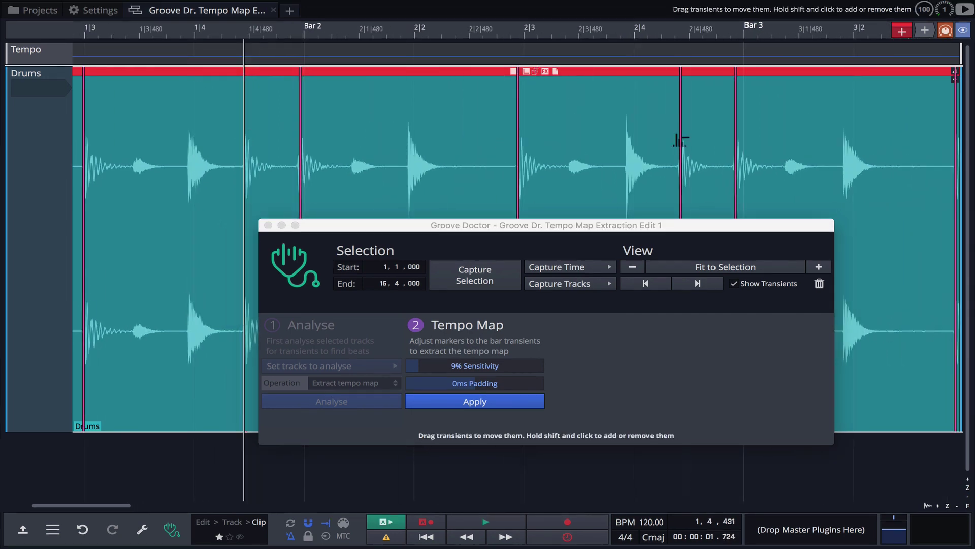
pyautogui.hscroll(6, 681, 140)
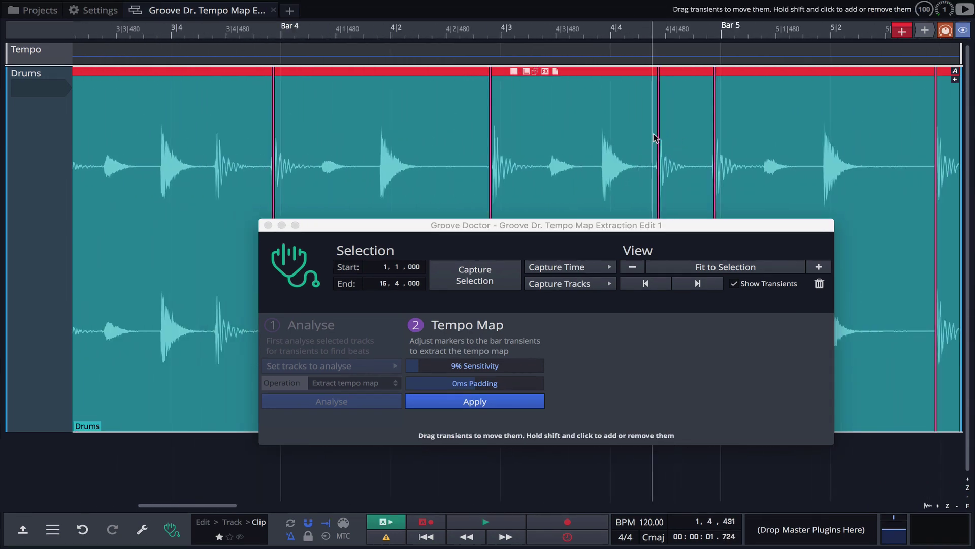
pyautogui.hscroll(3, 657, 136)
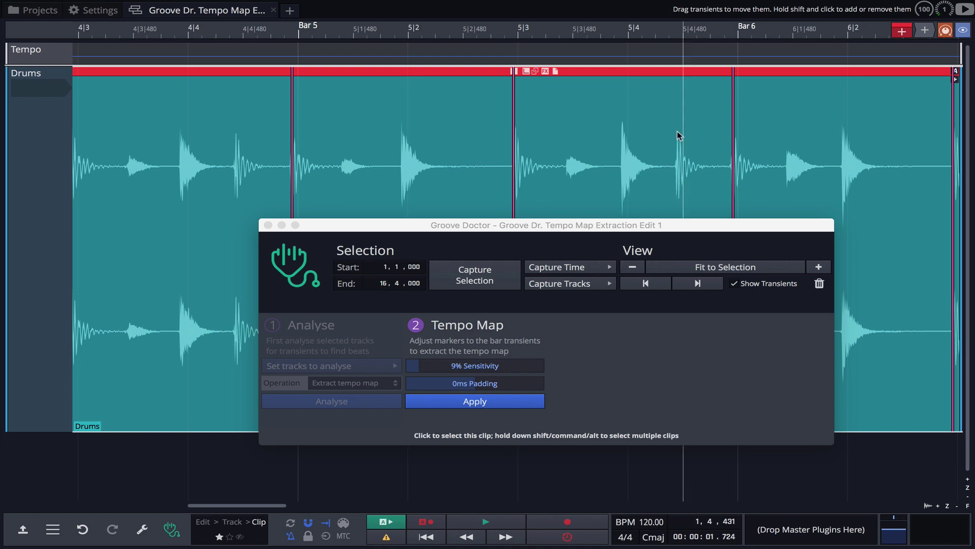
pyautogui.hscroll(7, 679, 134)
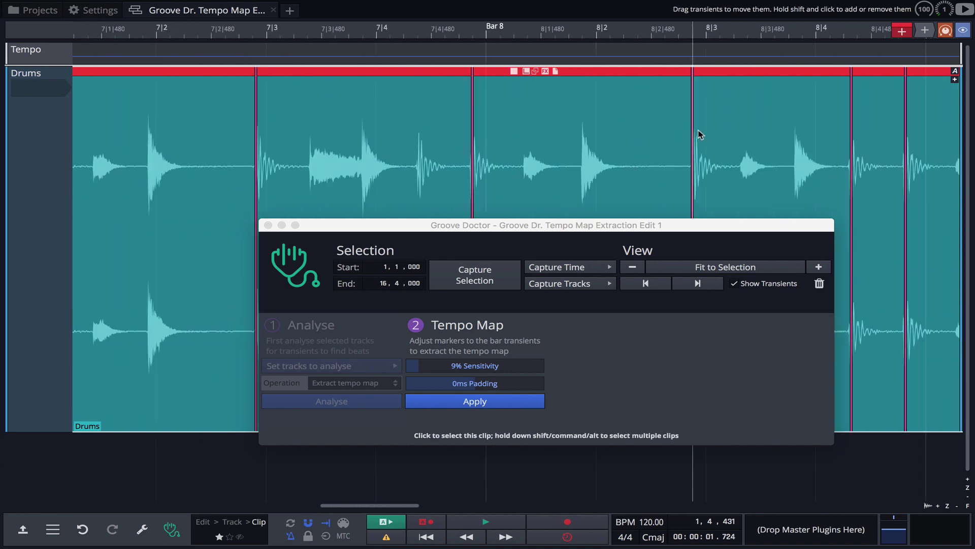
pyautogui.hscroll(6, 698, 133)
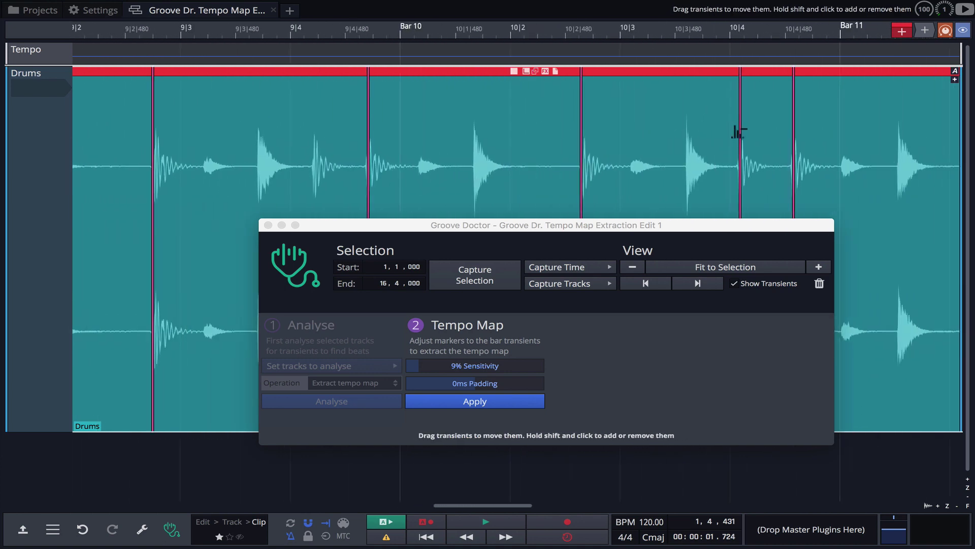
pyautogui.hscroll(7, 739, 133)
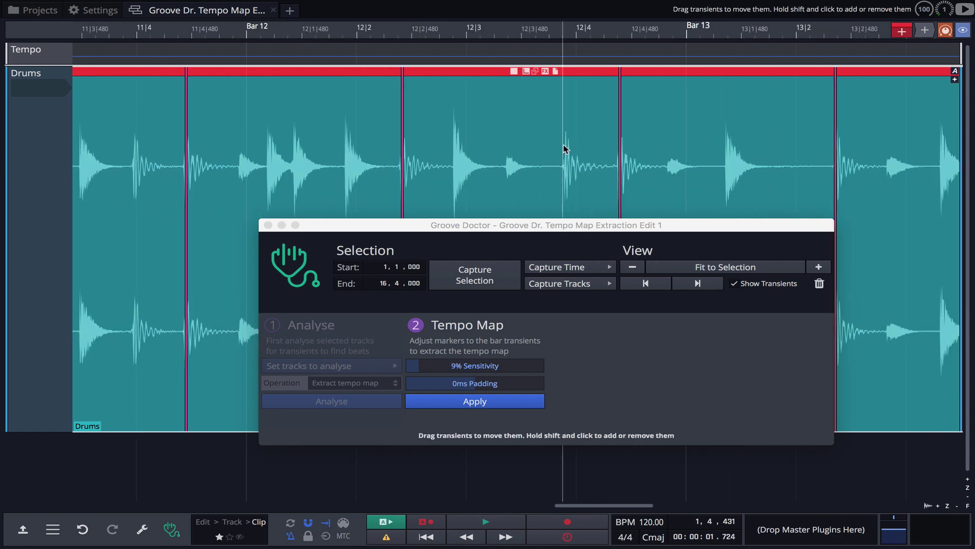
pyautogui.hscroll(3, 565, 148)
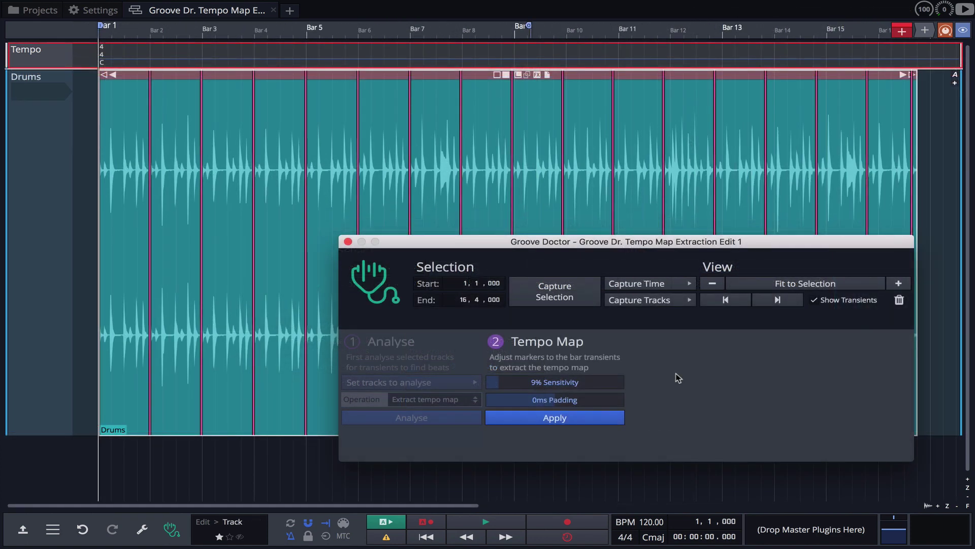
# - Apply the extracted tempo map over the existing tempos and enlarge the Tempo track's height
pyautogui.click(577, 417)
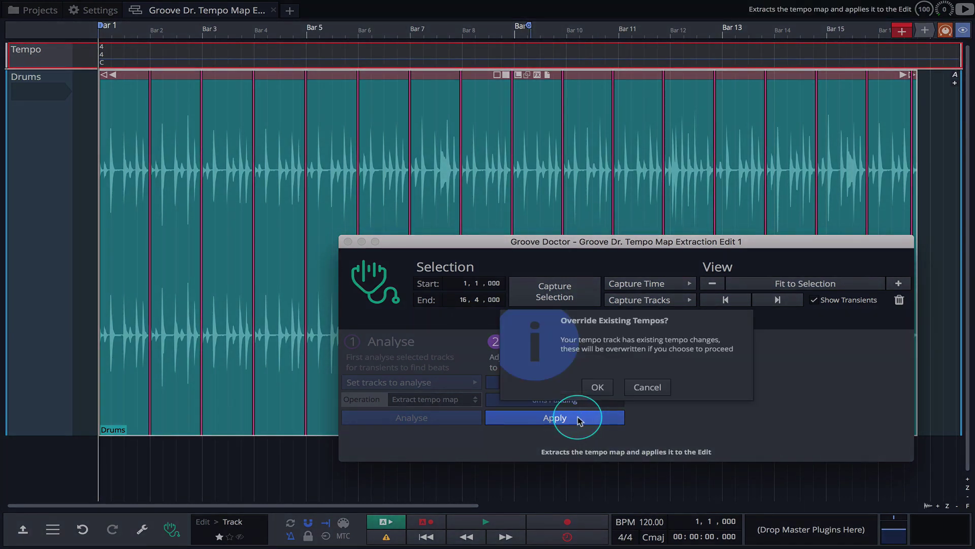
pyautogui.click(597, 387)
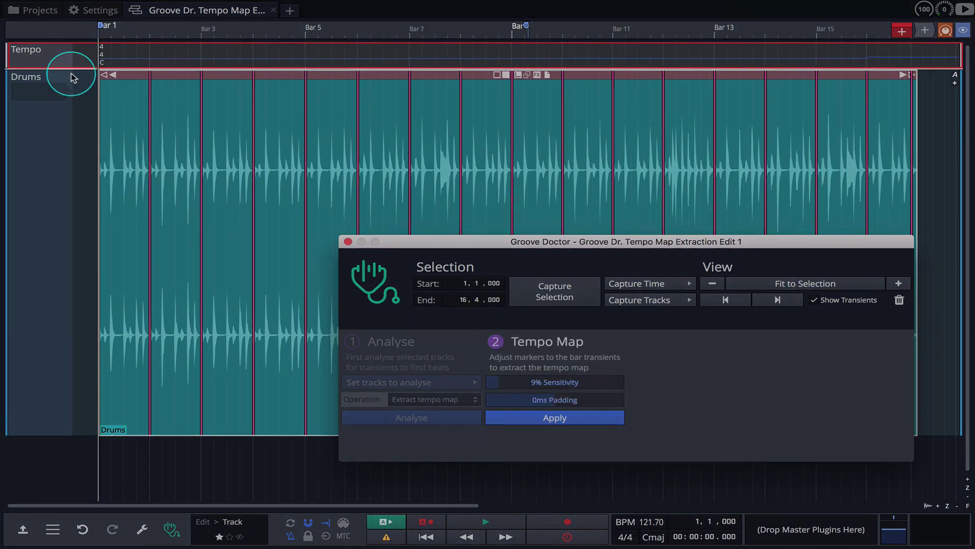
pyautogui.moveTo(42, 68); pyautogui.dragTo(36, 177)
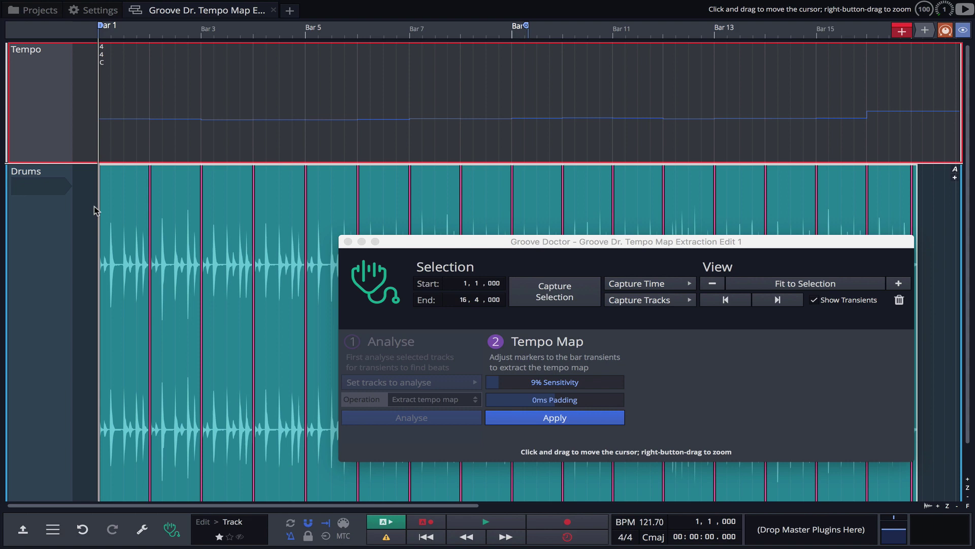
# - Play the Drums track with the extracted tempo map applied to check it against the bars
pyautogui.press('space')
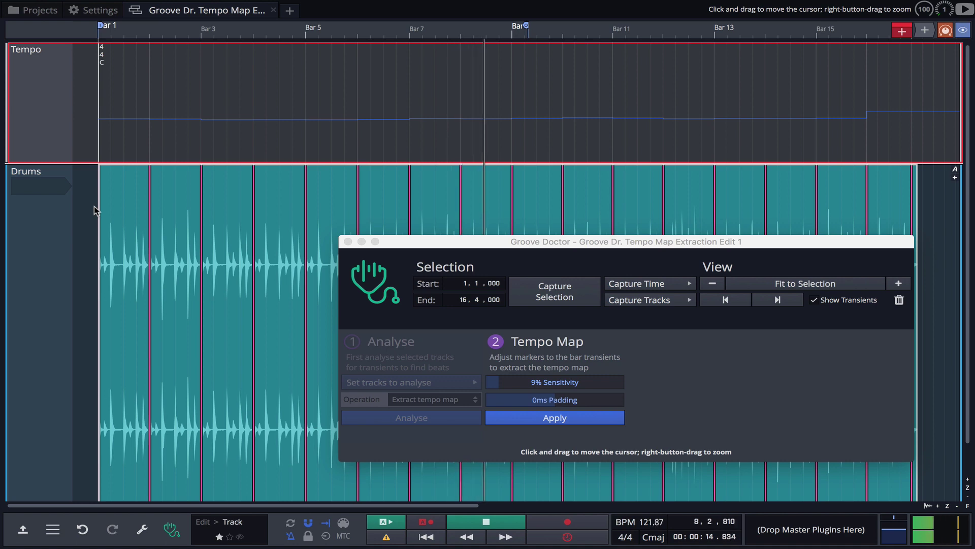
pyautogui.press('space')
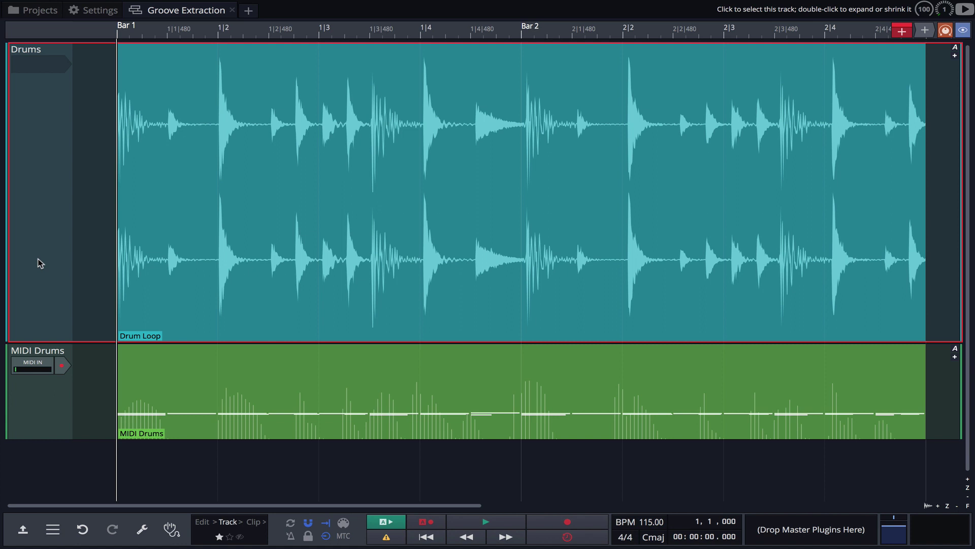
# - Audition the Groove Extraction edit and capture the Groove Doctor time range from the selected Drum Loop clip
pyautogui.press('space')
pyautogui.click(220, 126)
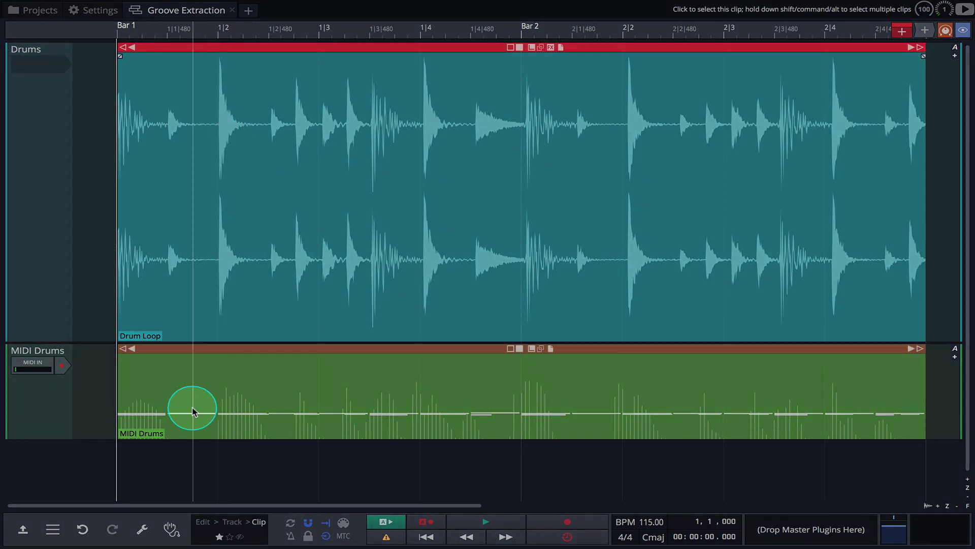
pyautogui.click(170, 528)
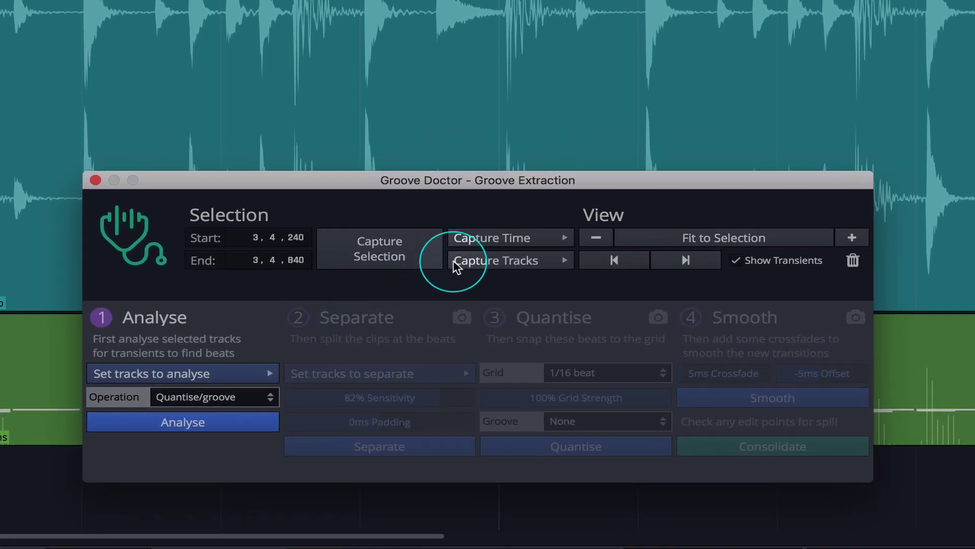
pyautogui.click(504, 269)
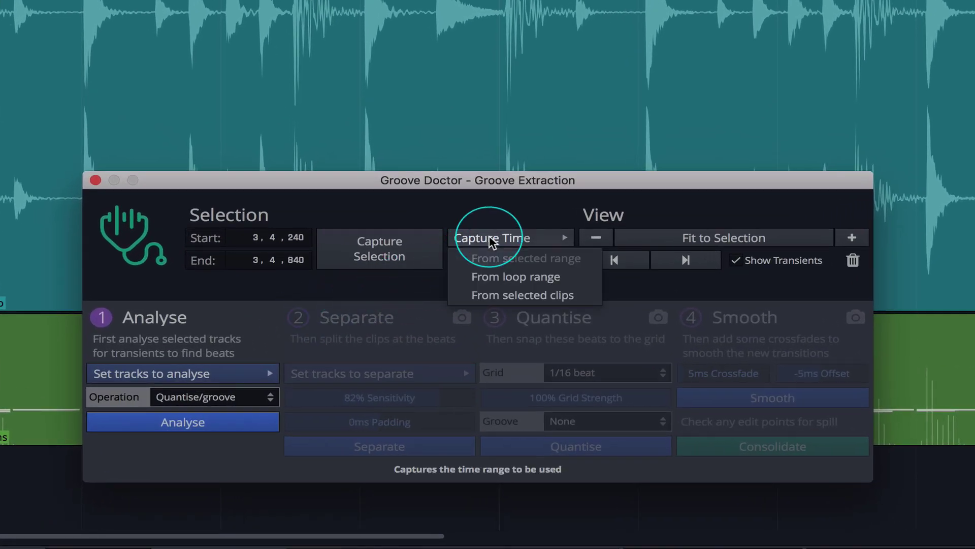
pyautogui.click(506, 293)
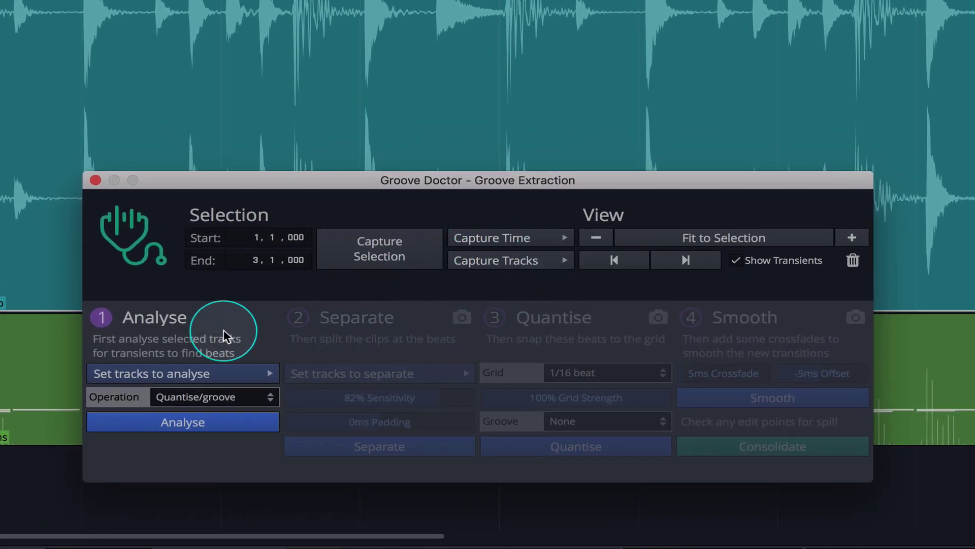
# - Analyse the Drum Loop with the Extract groove operation and set the transient sensitivity to 81%
pyautogui.click(233, 397)
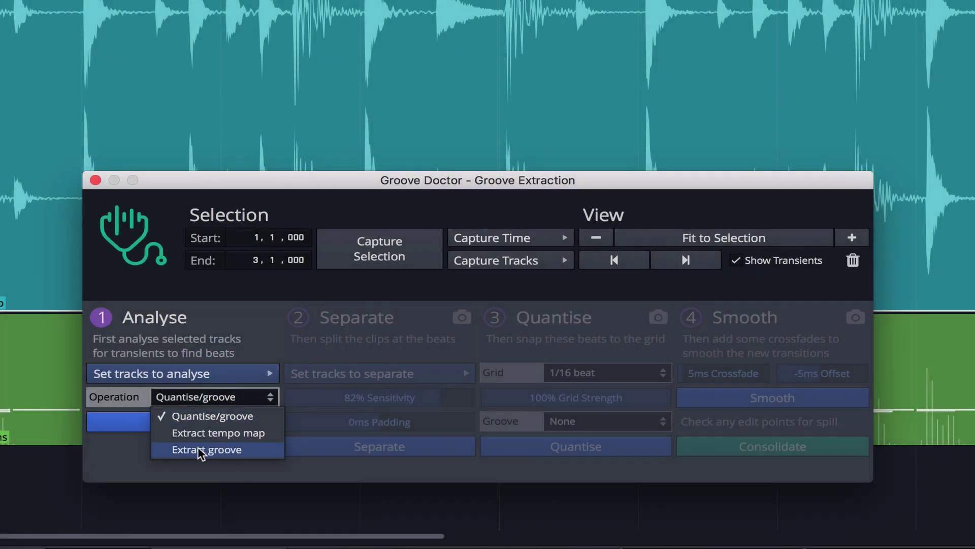
pyautogui.click(217, 448)
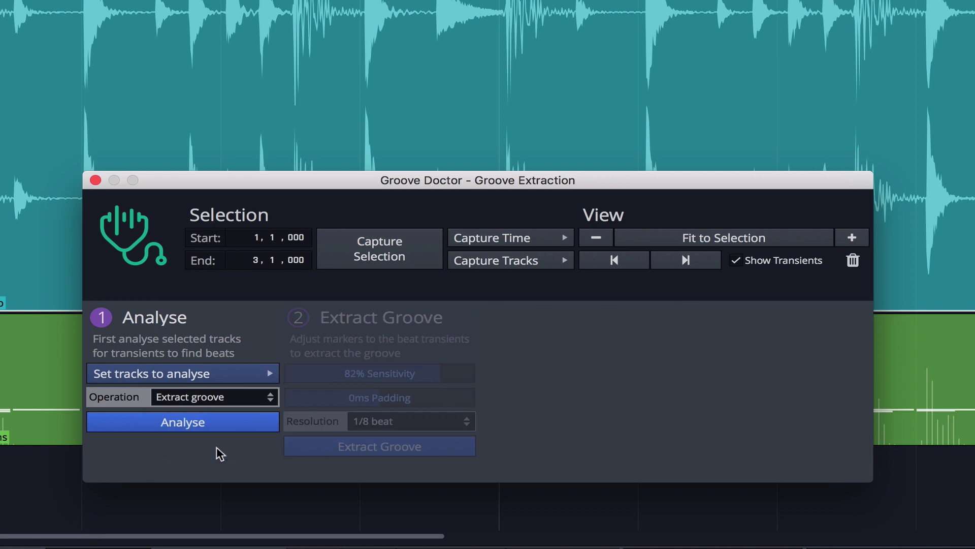
pyautogui.click(218, 423)
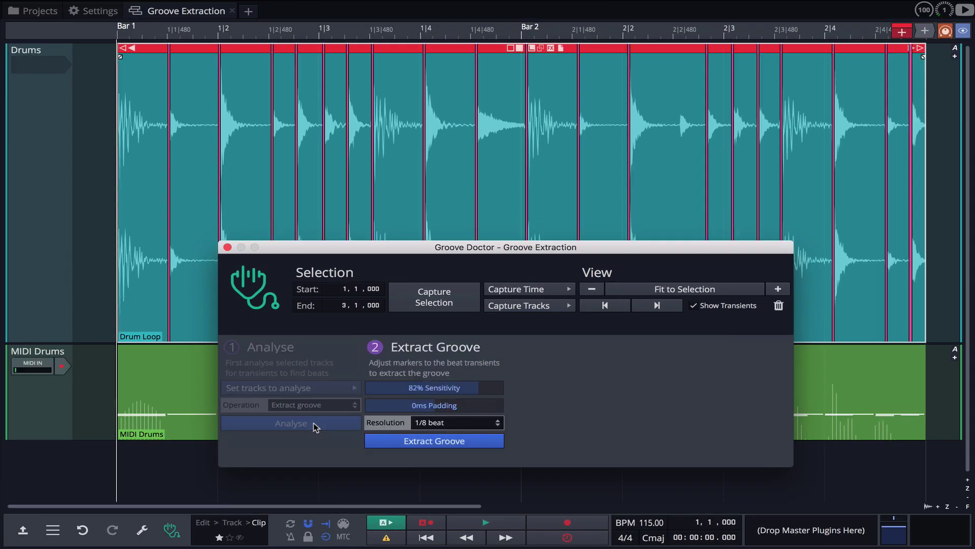
pyautogui.moveTo(459, 391); pyautogui.dragTo(478, 390)
# - Step through the transient markers in the Drum Loop clip at close zoom to check their placement against the hit onsets
pyautogui.scroll(5, 161, 203)
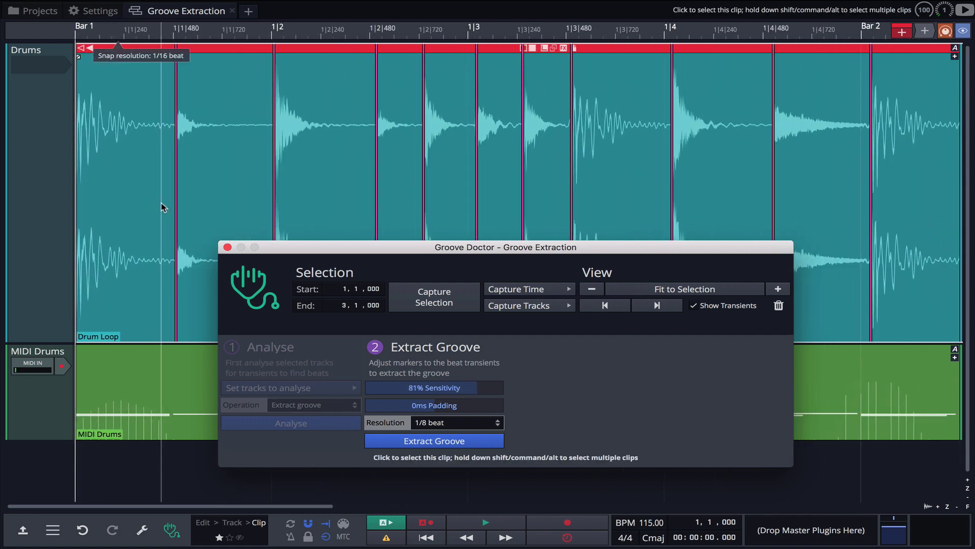
pyautogui.scroll(3, 160, 203)
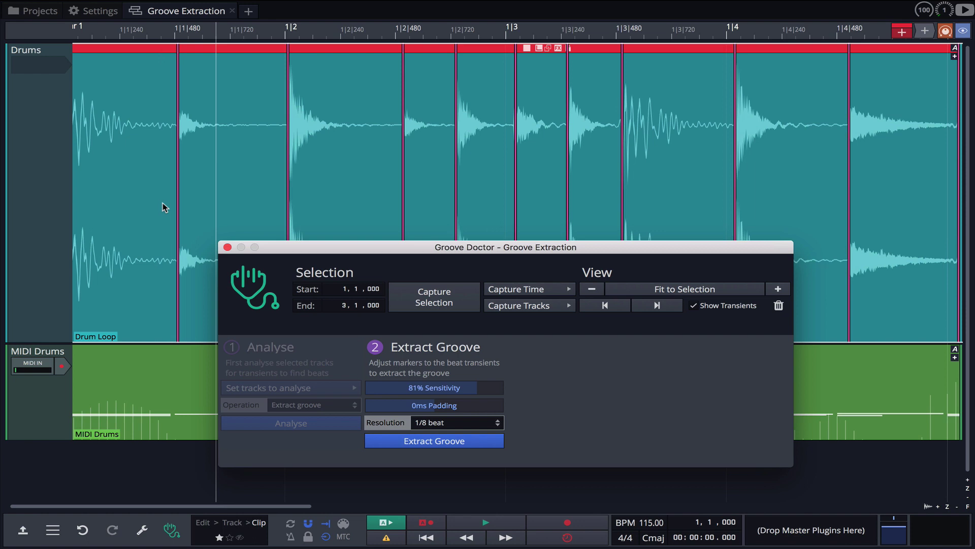
pyautogui.scroll(5, 198, 195)
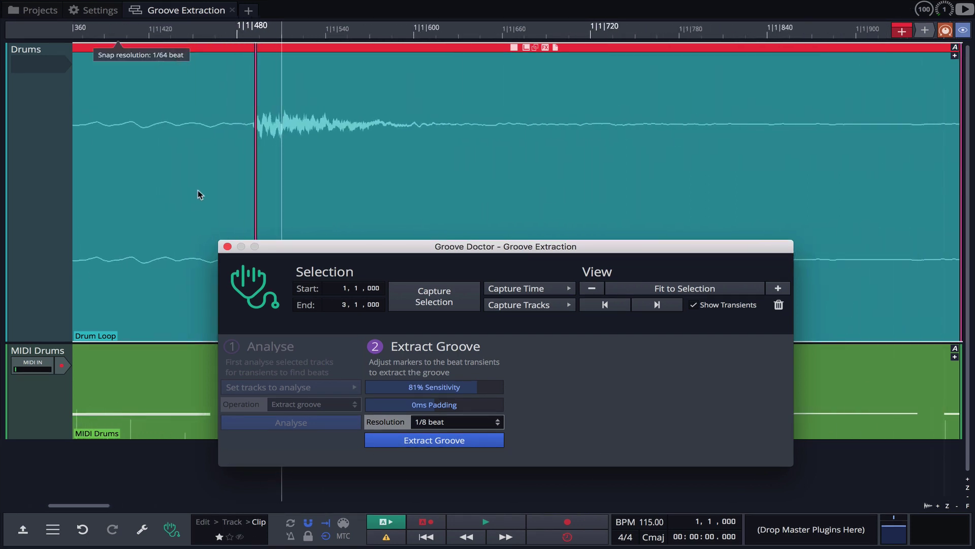
pyautogui.scroll(5, 342, 168)
pyautogui.click(334, 171)
pyautogui.hscroll(5, 458, 169)
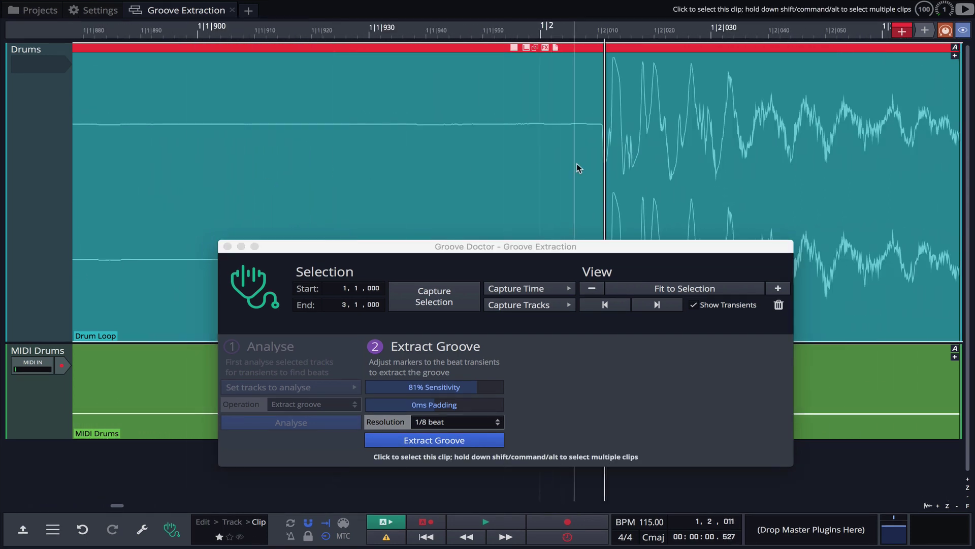
pyautogui.click(604, 166)
pyautogui.press('Tab')
pyautogui.moveTo(600, 166); pyautogui.dragTo(573, 177)
pyautogui.press('Tab')
pyautogui.press('Tab')
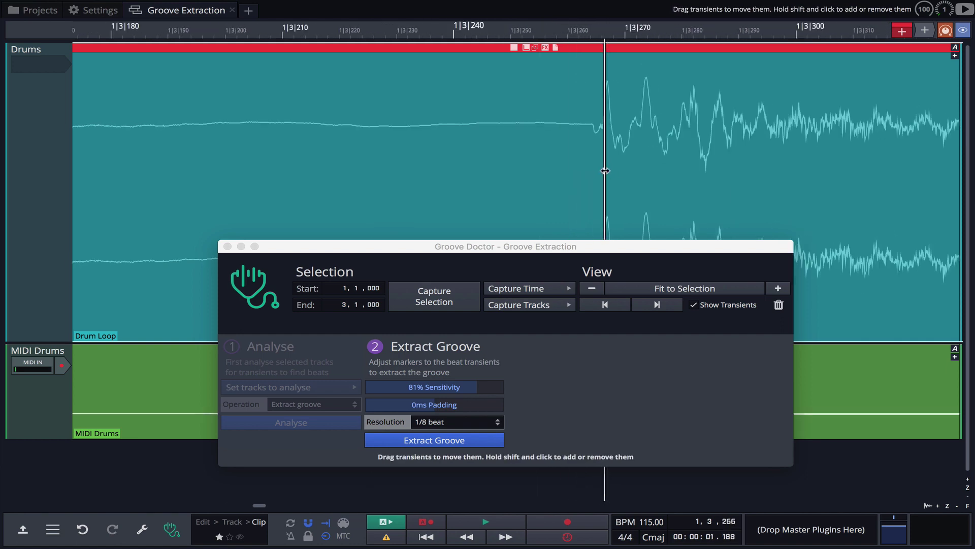
pyautogui.press('Tab')
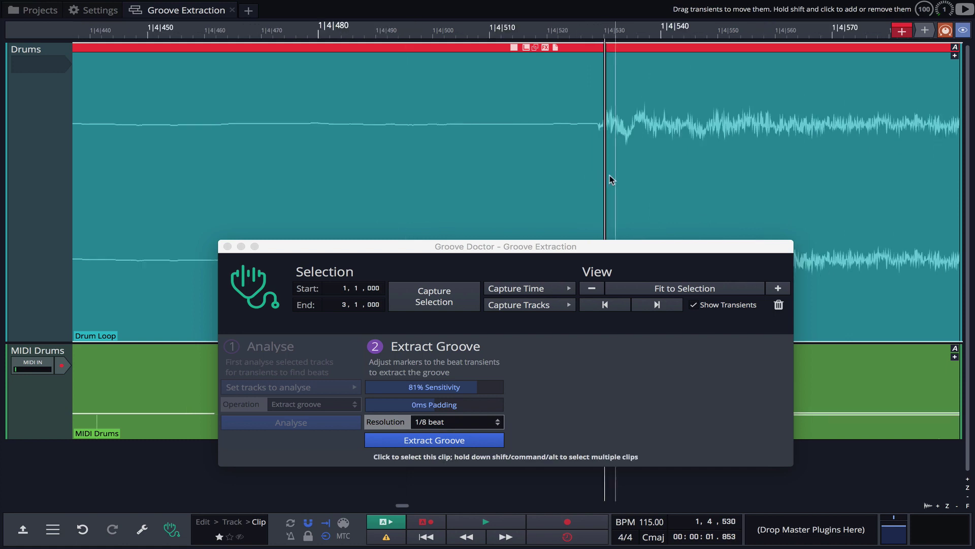
pyautogui.press('Tab')
pyautogui.press('Tab')
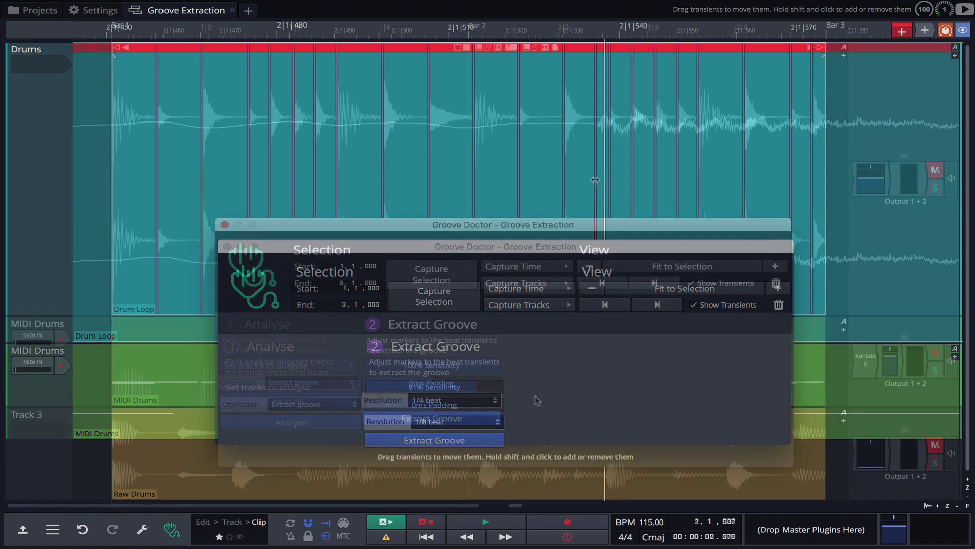
# - Extract the groove at 1/4 beat resolution, save it as Nice Groove, and close Groove Doctor
pyautogui.click(518, 397)
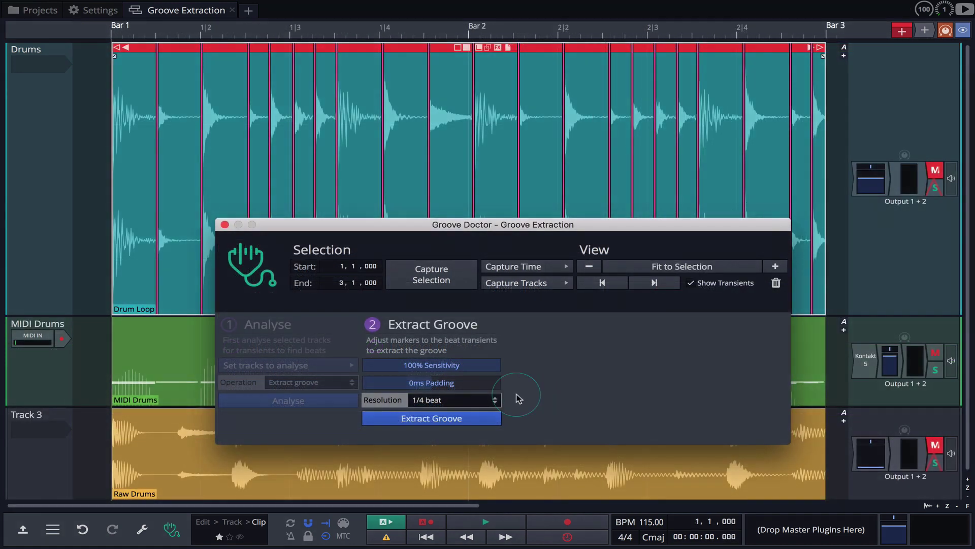
pyautogui.click(441, 421)
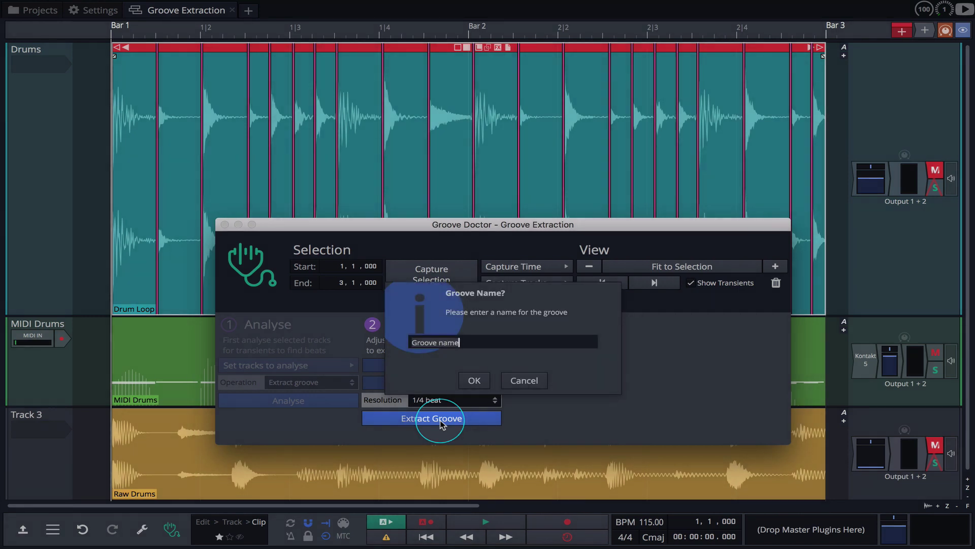
pyautogui.write('Nice')
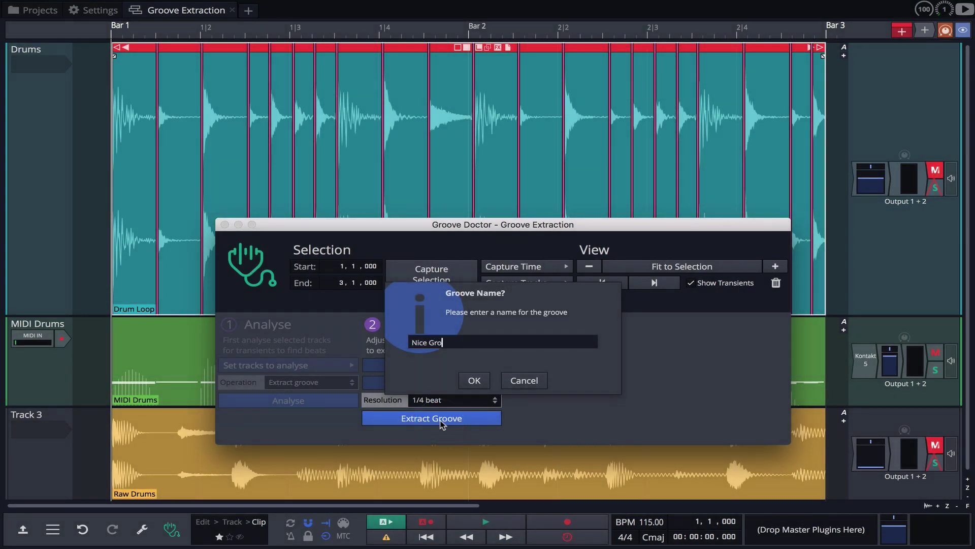
pyautogui.click(473, 385)
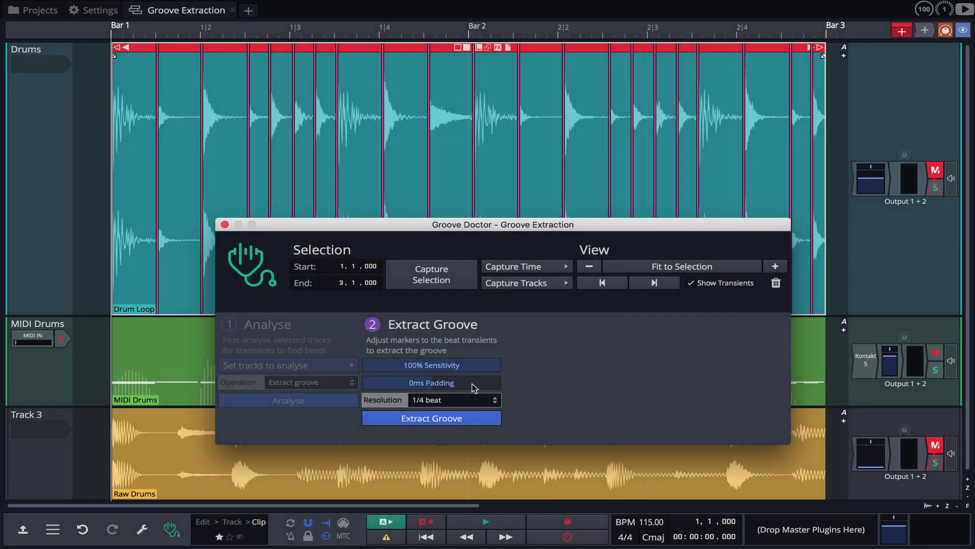
pyautogui.click(225, 224)
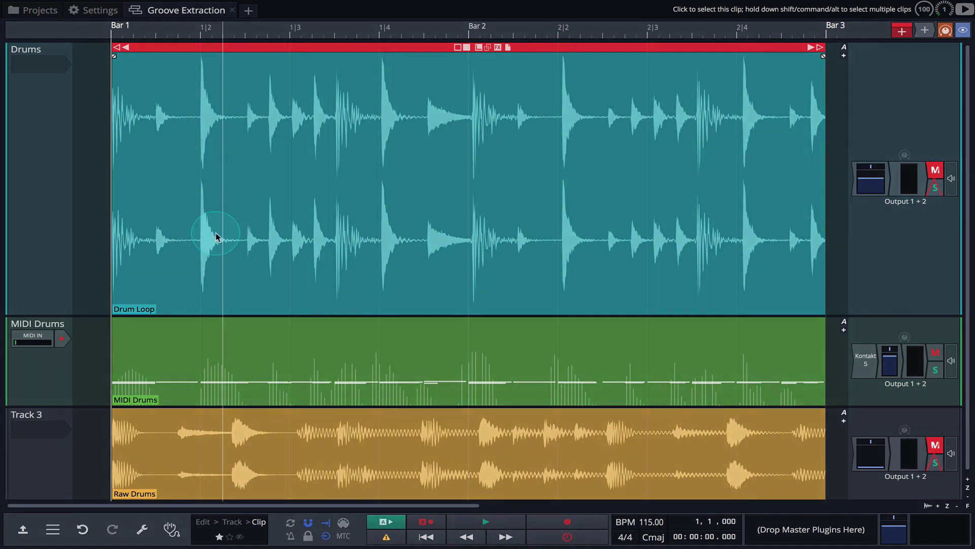
# - Look up the Nice Groove template among the MIDI Drums clip's groove options without applying it
pyautogui.click(188, 318)
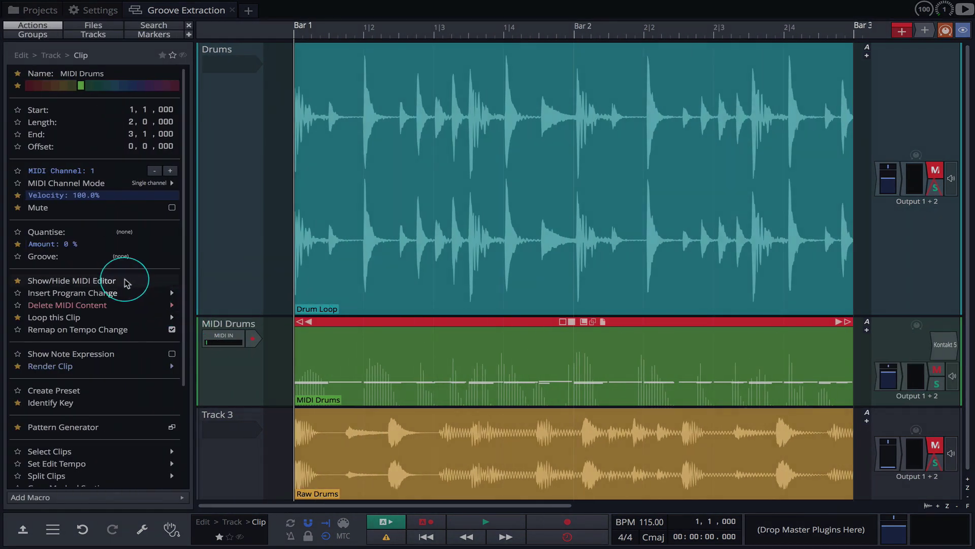
pyautogui.click(115, 257)
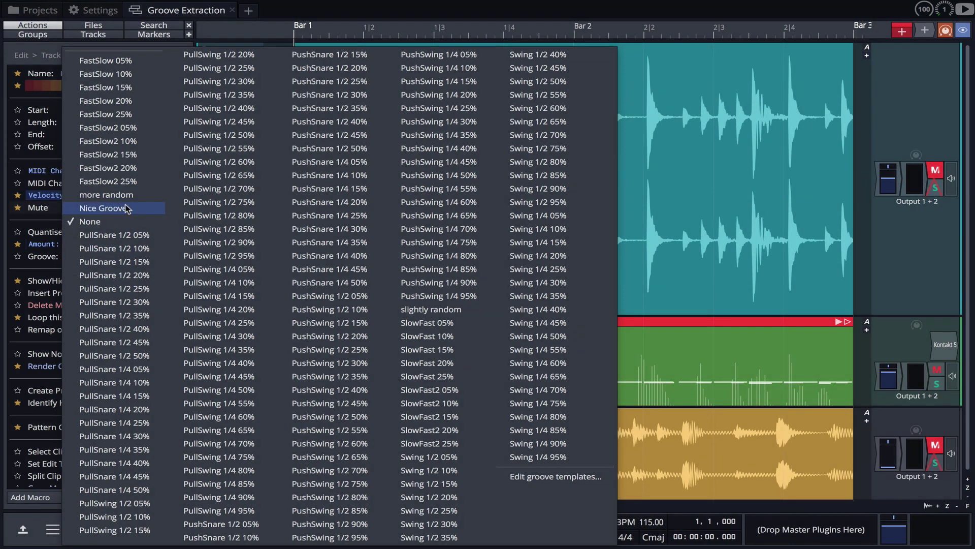
pyautogui.click(32, 267)
pyautogui.press('Tab')
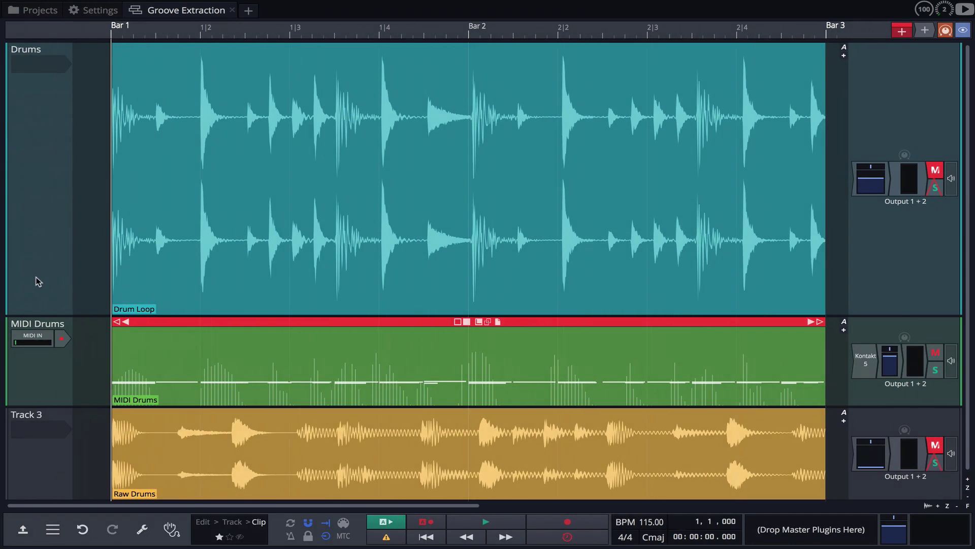
pyautogui.click(23, 532)
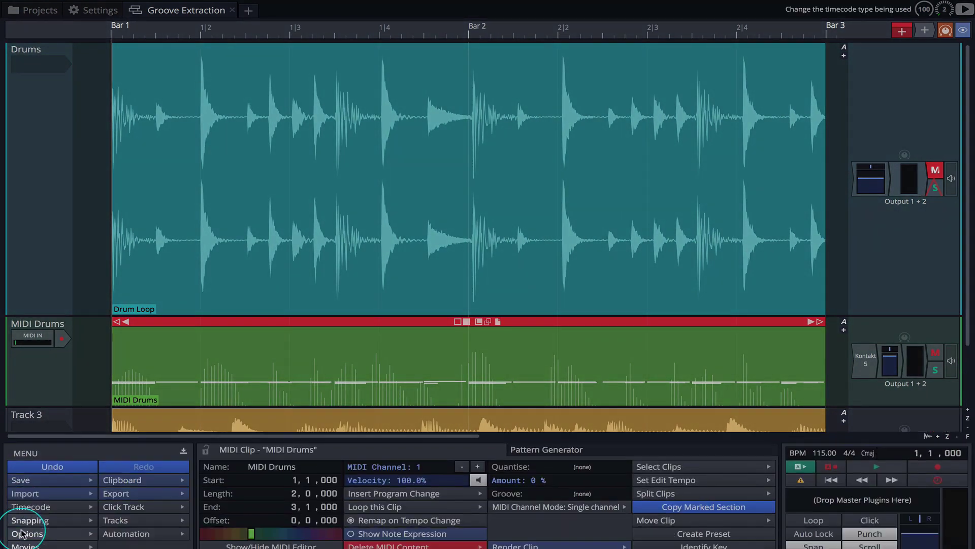
pyautogui.click(560, 472)
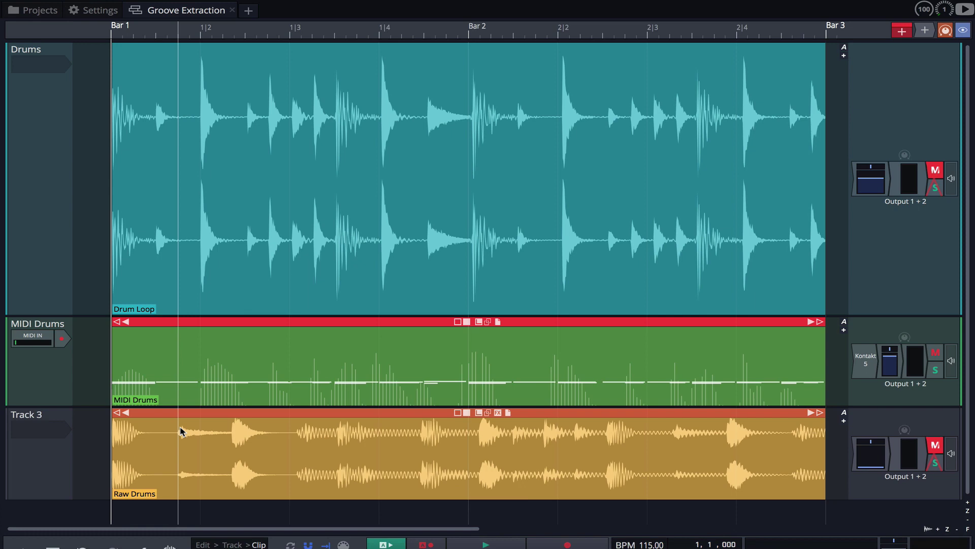
# - Open Groove Doctor for the Raw Drums clip and set the operation to Quantise/groove
pyautogui.click(183, 426)
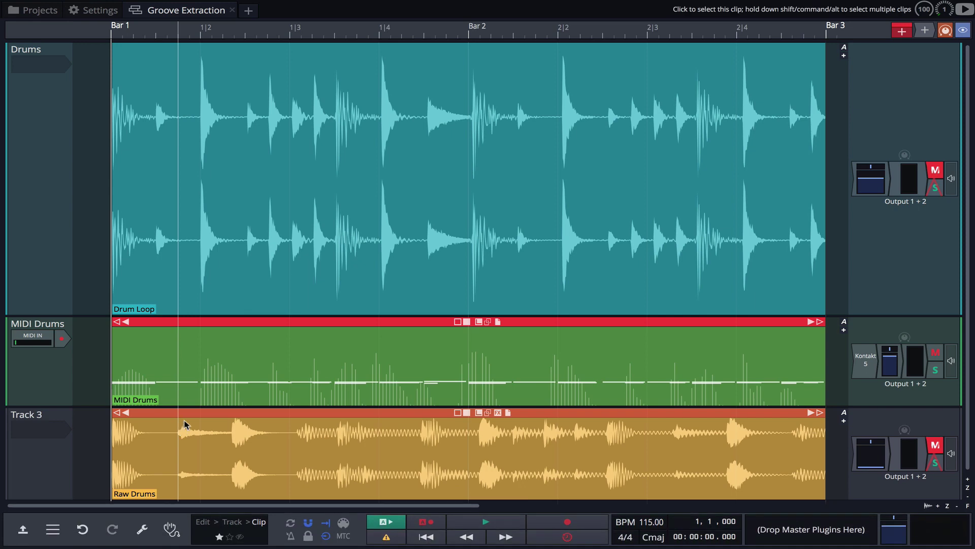
pyautogui.click(188, 414)
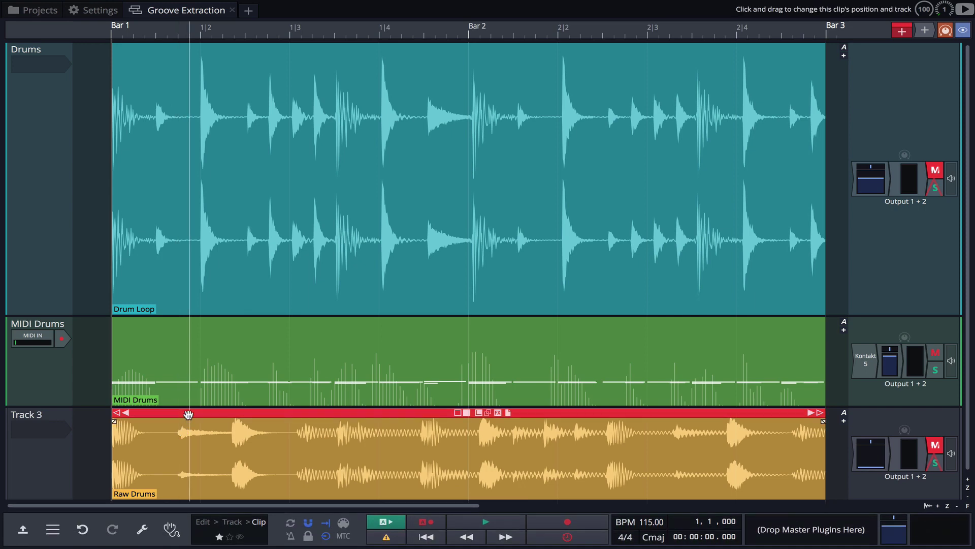
pyautogui.click(171, 528)
pyautogui.click(293, 401)
pyautogui.click(311, 382)
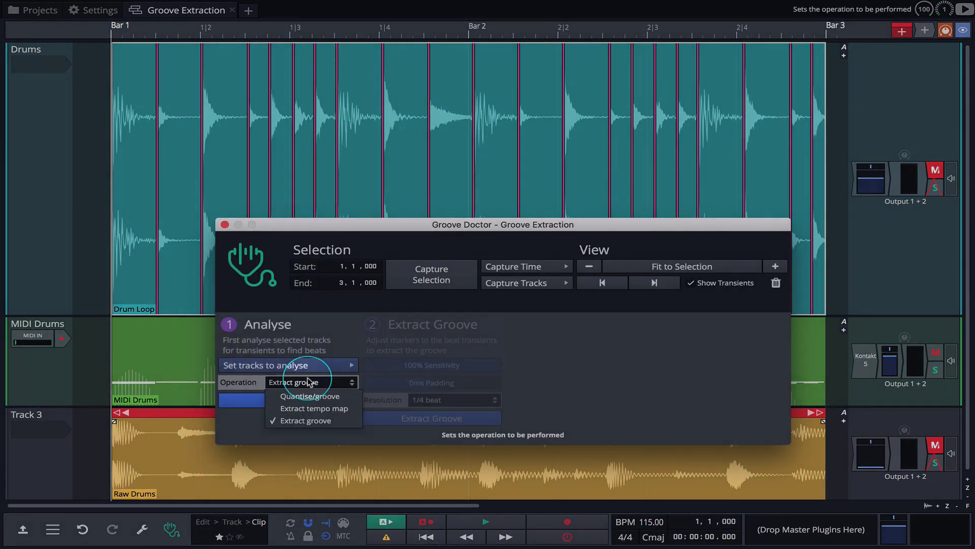
pyautogui.click(355, 394)
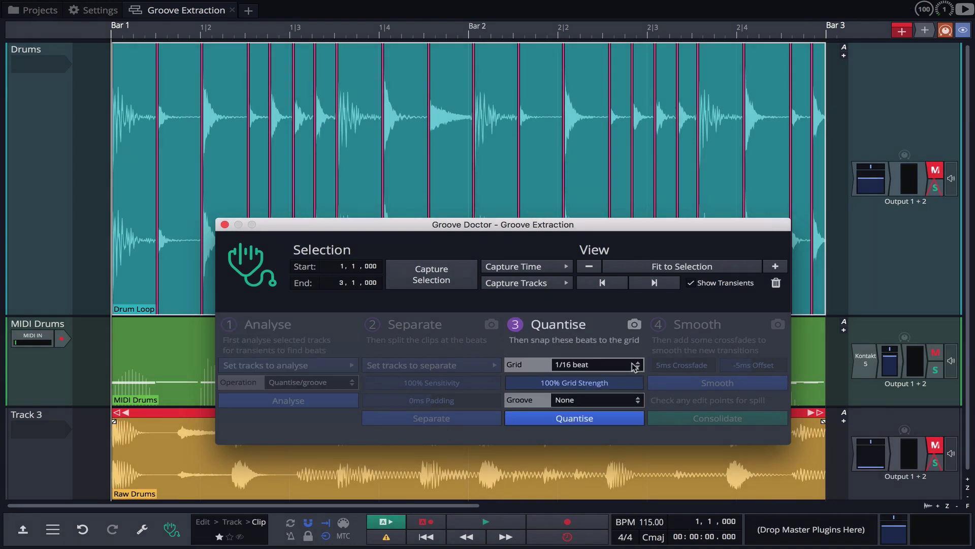
# - Look up Nice Groove among the Quantise stage's groove templates and close Groove Doctor
pyautogui.click(617, 399)
pyautogui.scroll(-15, 614, 487)
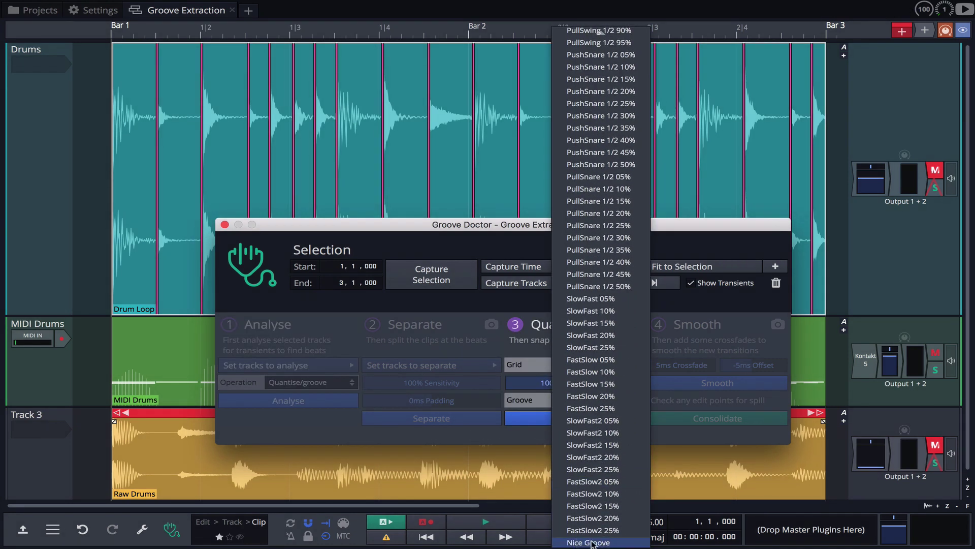
pyautogui.click(224, 224)
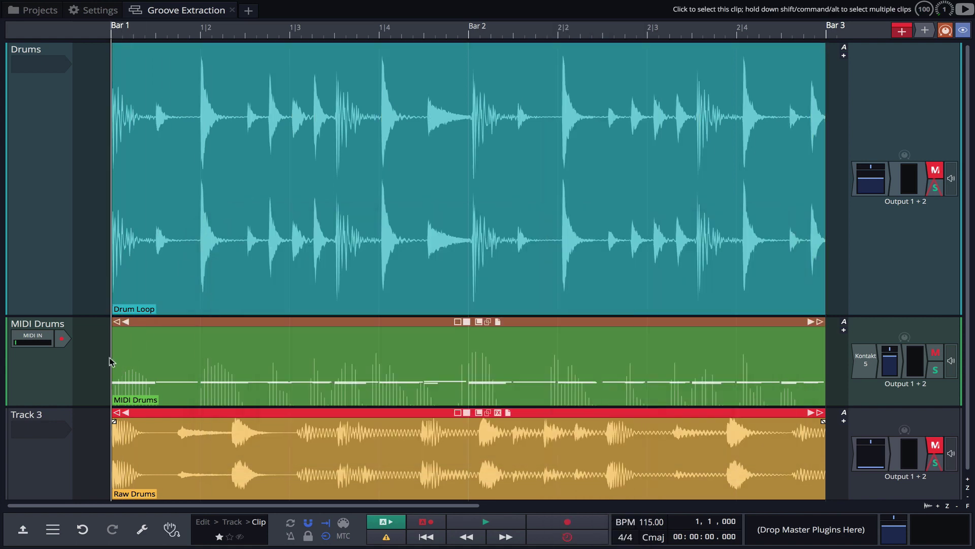
# - Select the MIDI Drums clip and play it from Bar 1 to hear its original timing
pyautogui.click(158, 324)
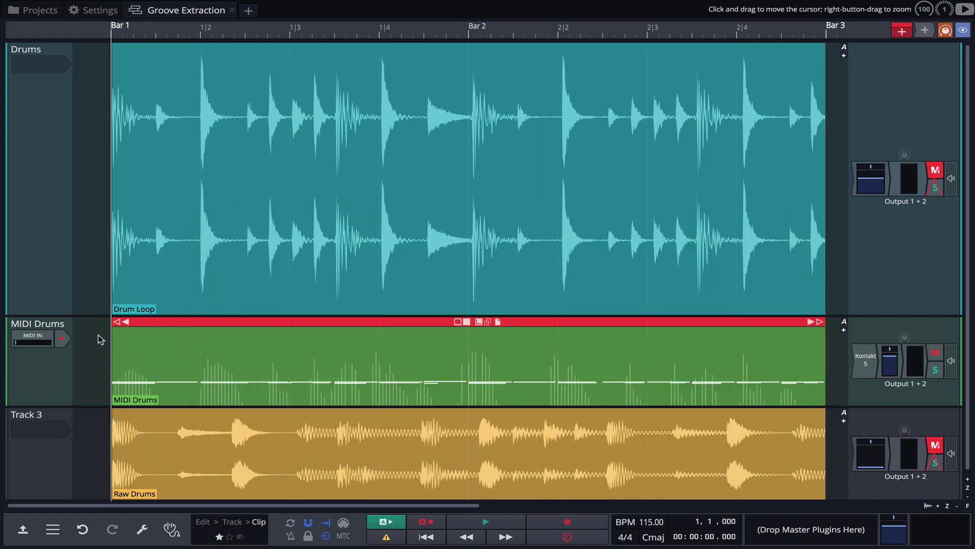
pyautogui.press('space')
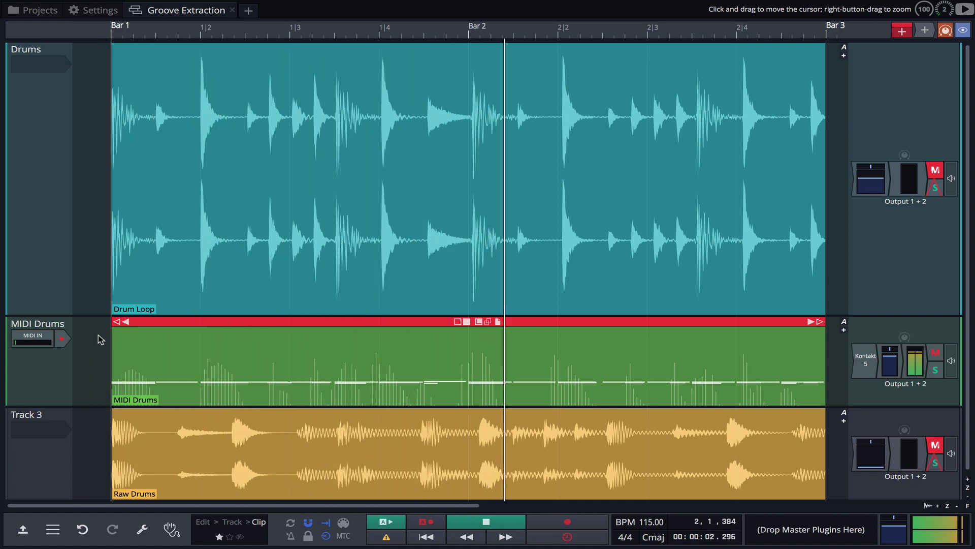
pyautogui.press('space')
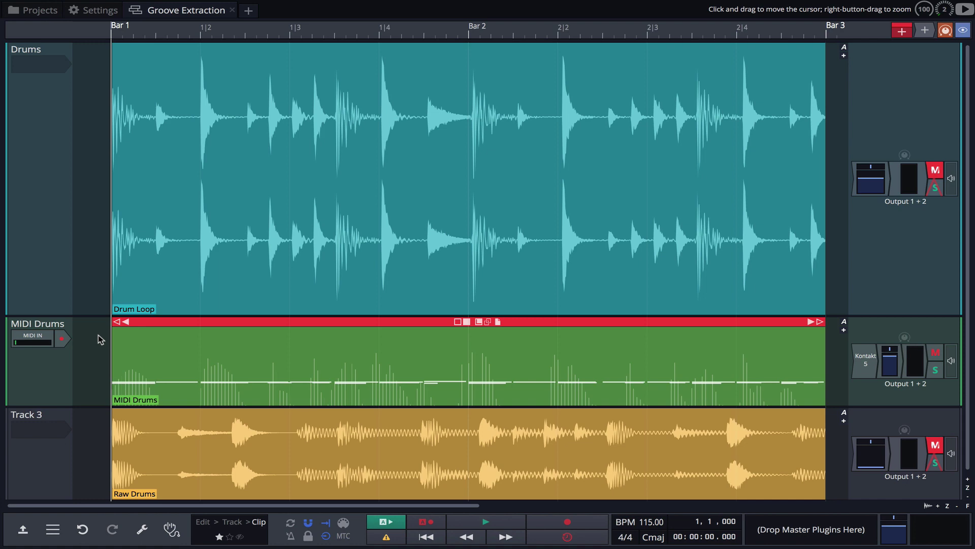
# - Open the MIDI Drums clip in the MIDI editor and apply the extracted Nice Groove to all its notes
pyautogui.doubleClick(210, 322)
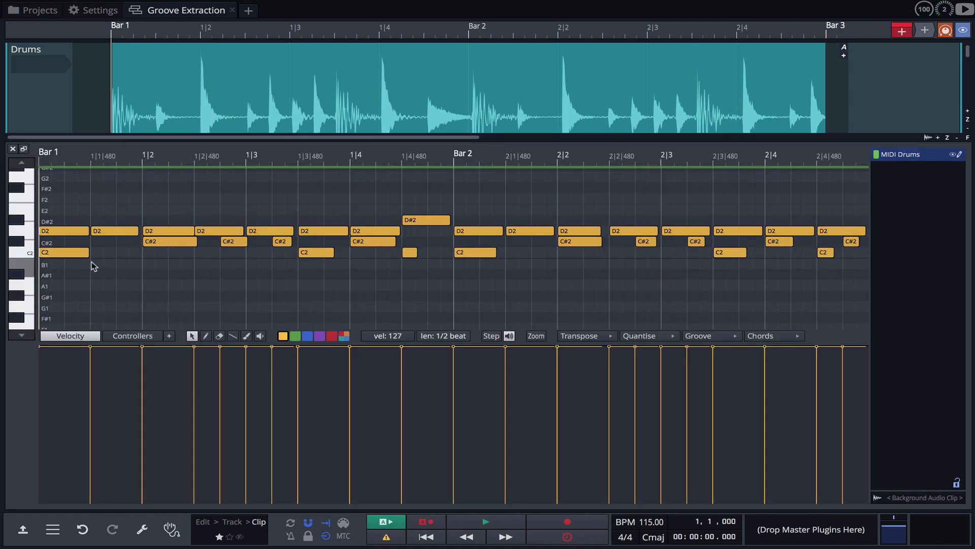
pyautogui.hotkey('ctrl', 'a')
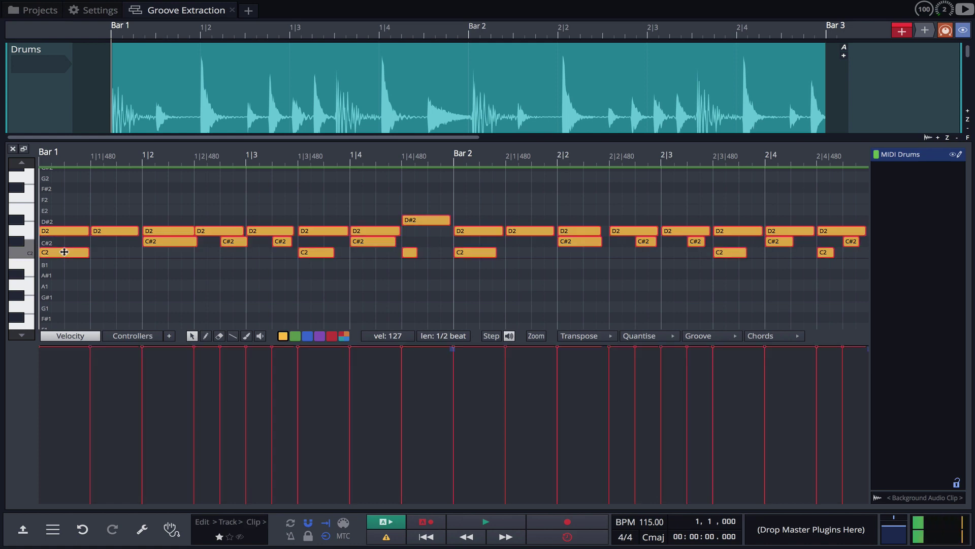
pyautogui.click(727, 339)
pyautogui.click(479, 173)
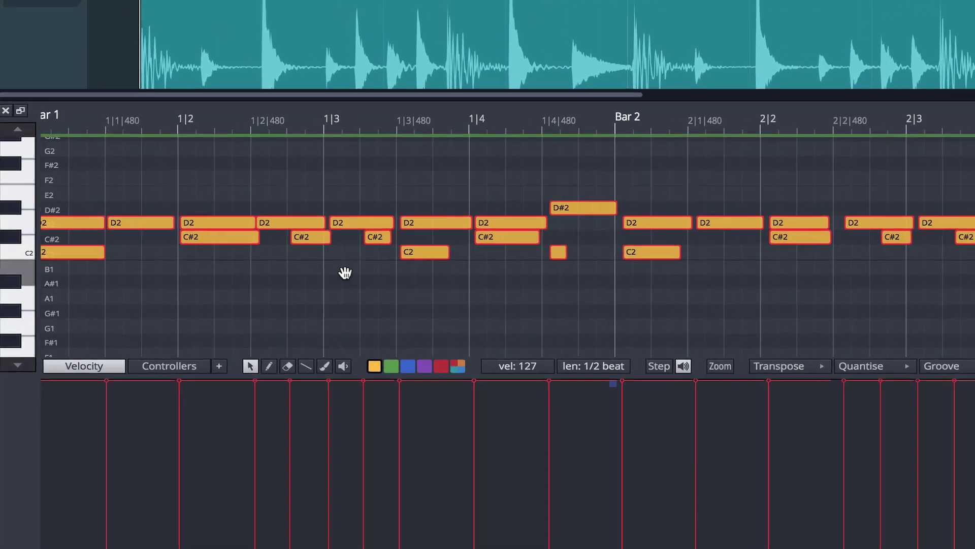
# - Examine the MIDI Drums note positions against the beat grid and play back the grooved pattern
pyautogui.scroll(5, 345, 273)
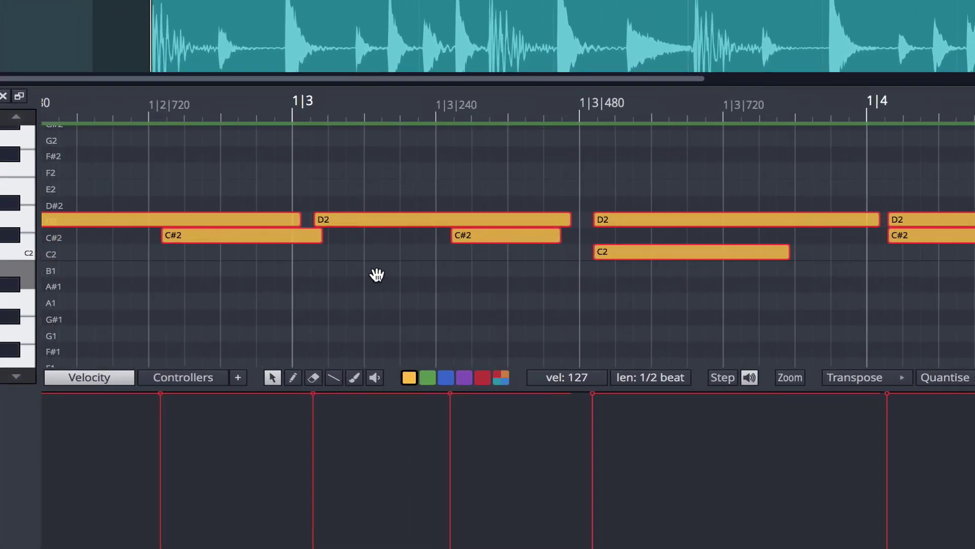
pyautogui.scroll(-6, 377, 275)
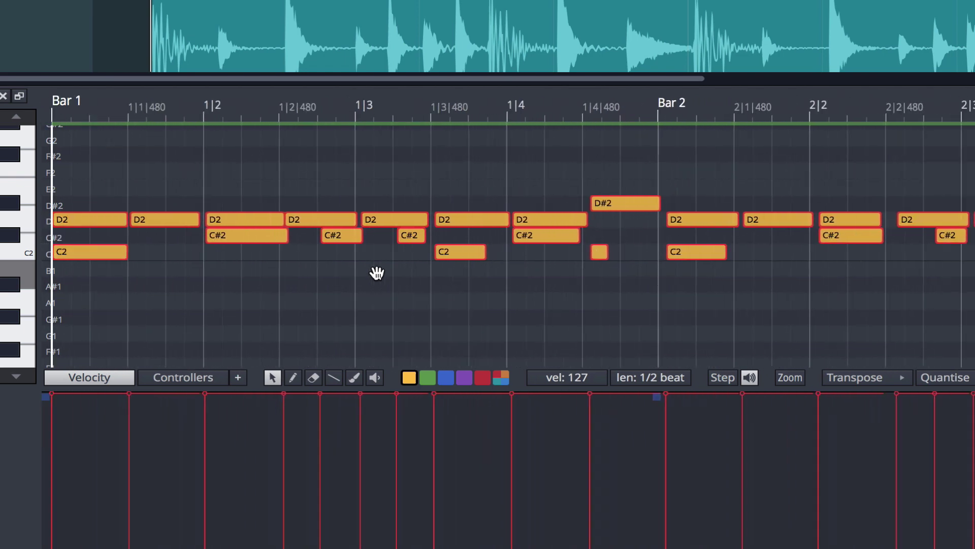
pyautogui.scroll(-2, 376, 275)
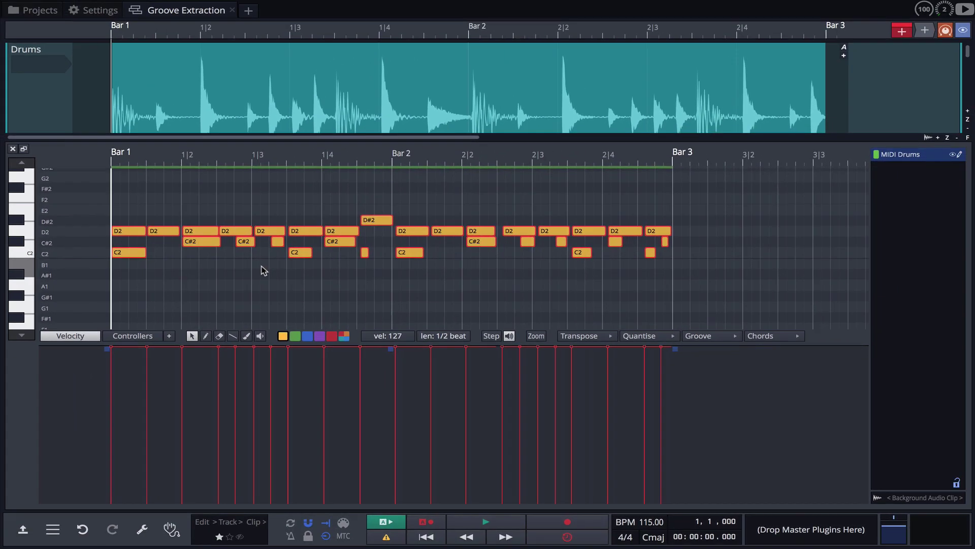
pyautogui.press('space')
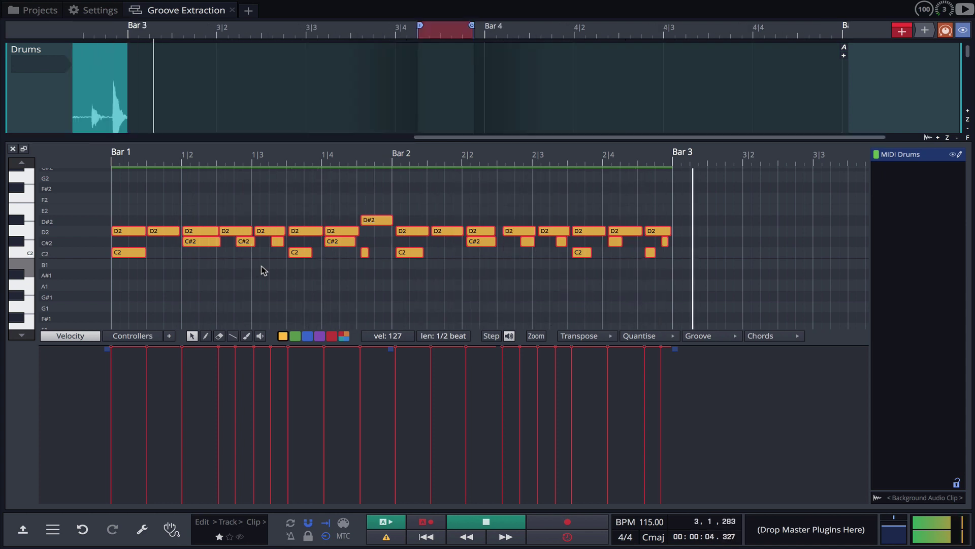
pyautogui.press('space')
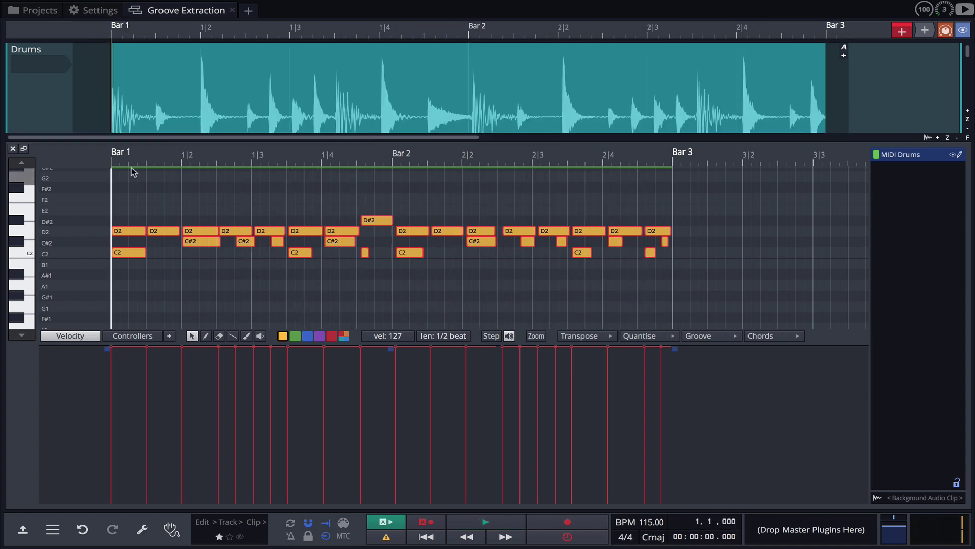
# - Close the MIDI editor, unmute the Drums track and play it together with the MIDI Drums track
pyautogui.click(13, 149)
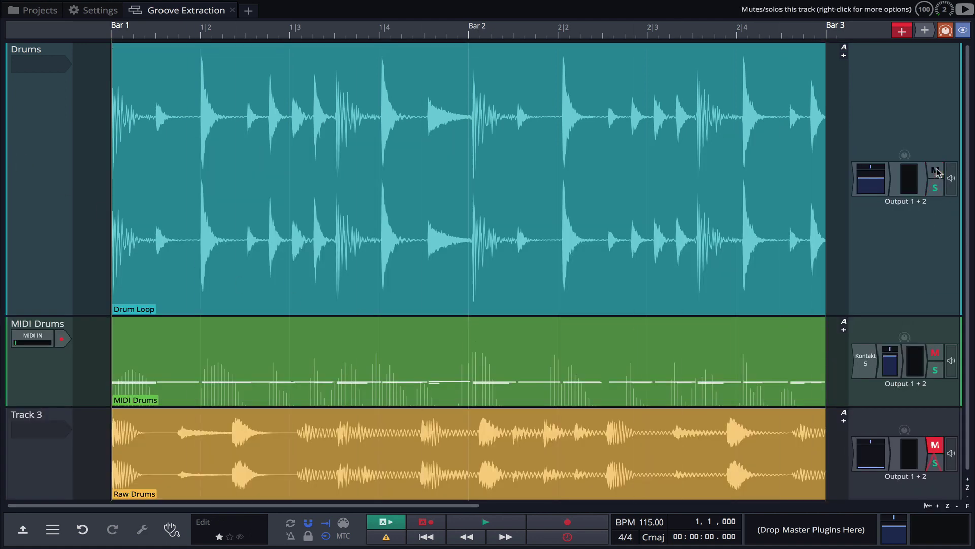
pyautogui.press('space')
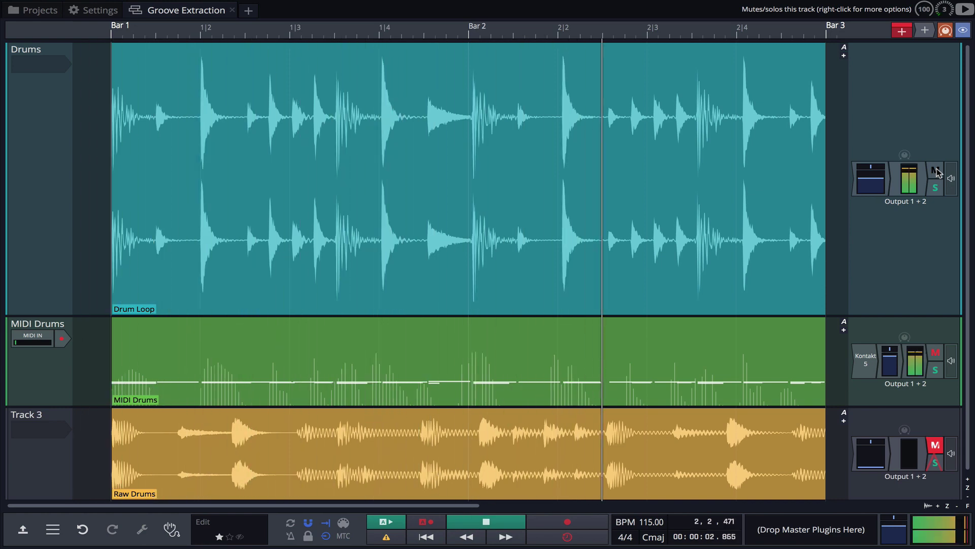
pyautogui.press('space')
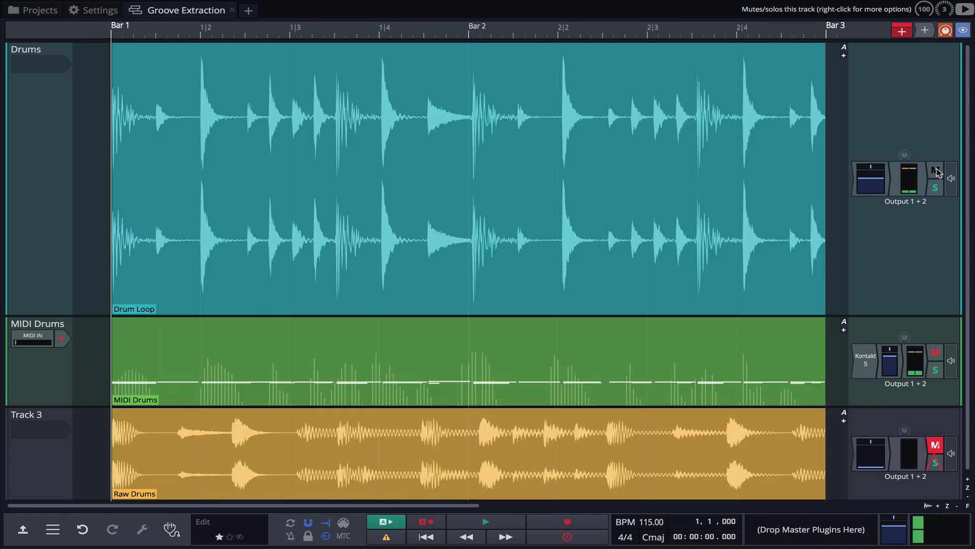